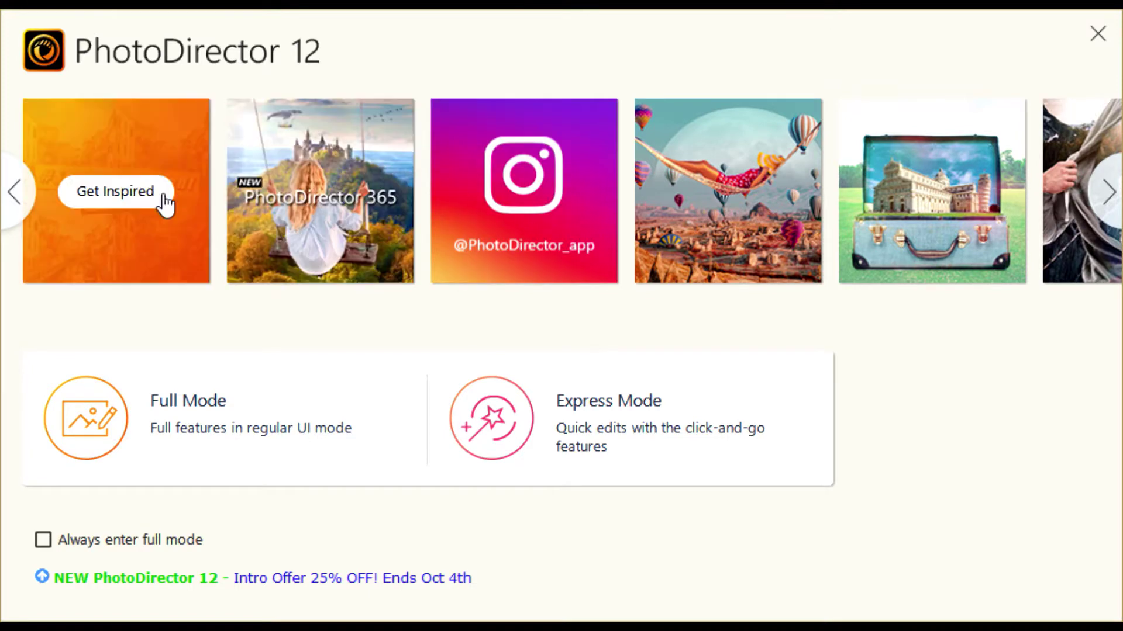
Toggle the option to always enter full mode on and off, and open the editor from the launcher.
mouse_move(283, 215)
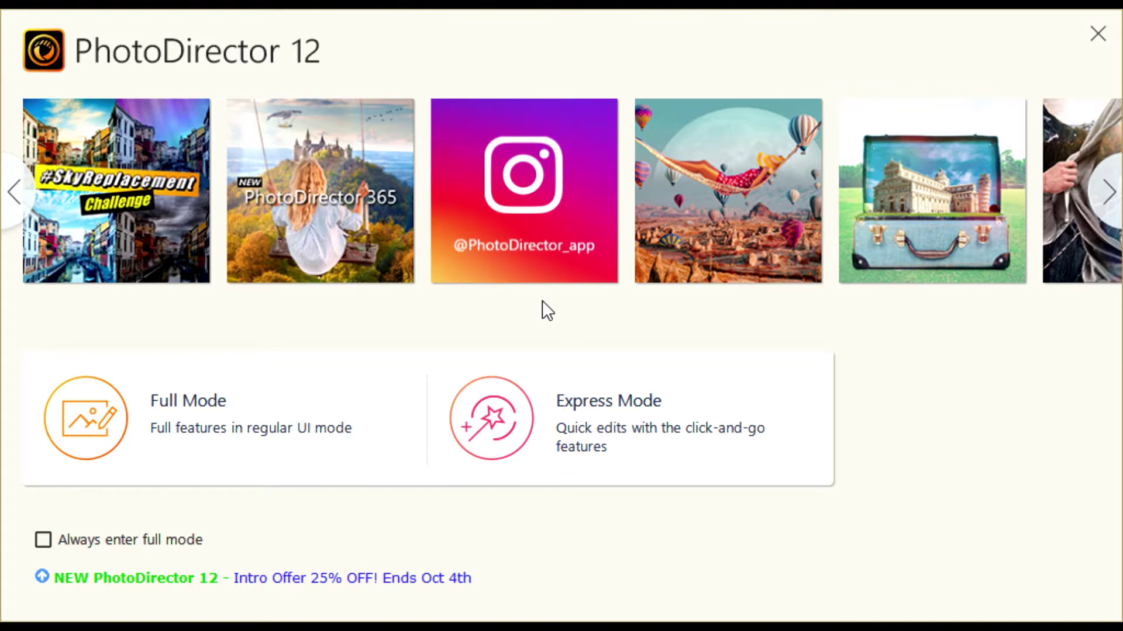
mouse_move(720, 268)
mouse_move(862, 239)
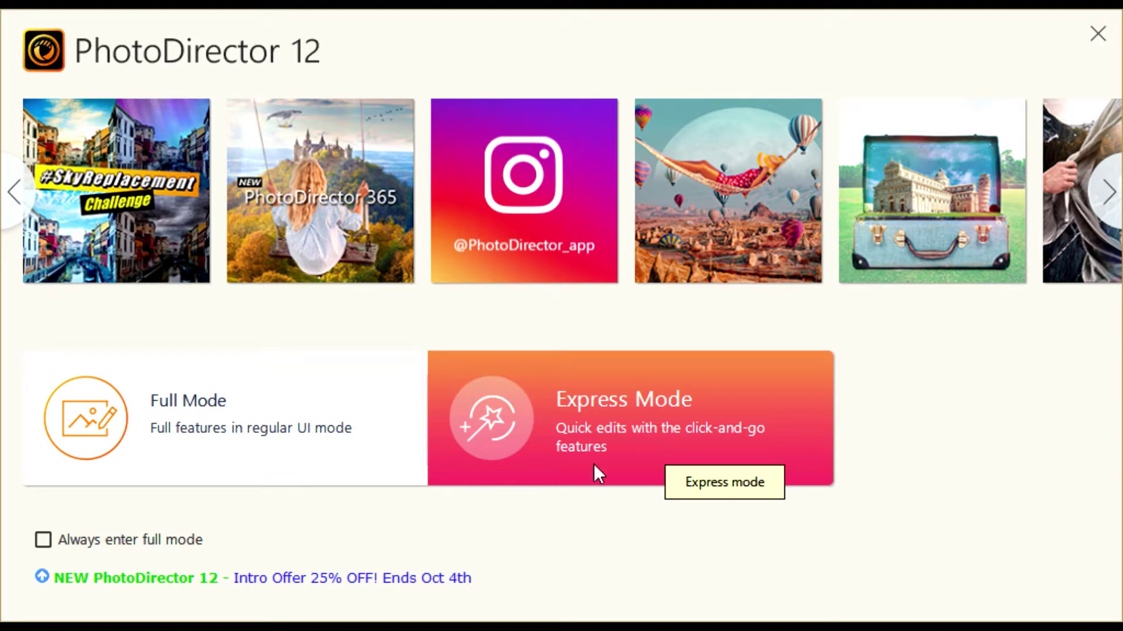
left_click(45, 540)
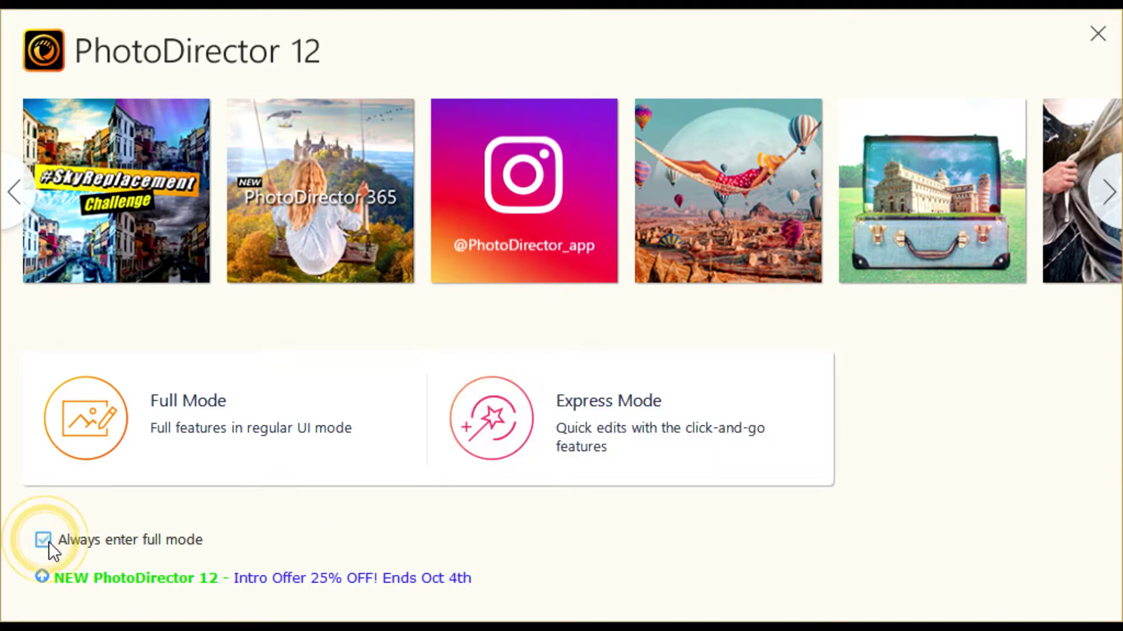
left_click(50, 544)
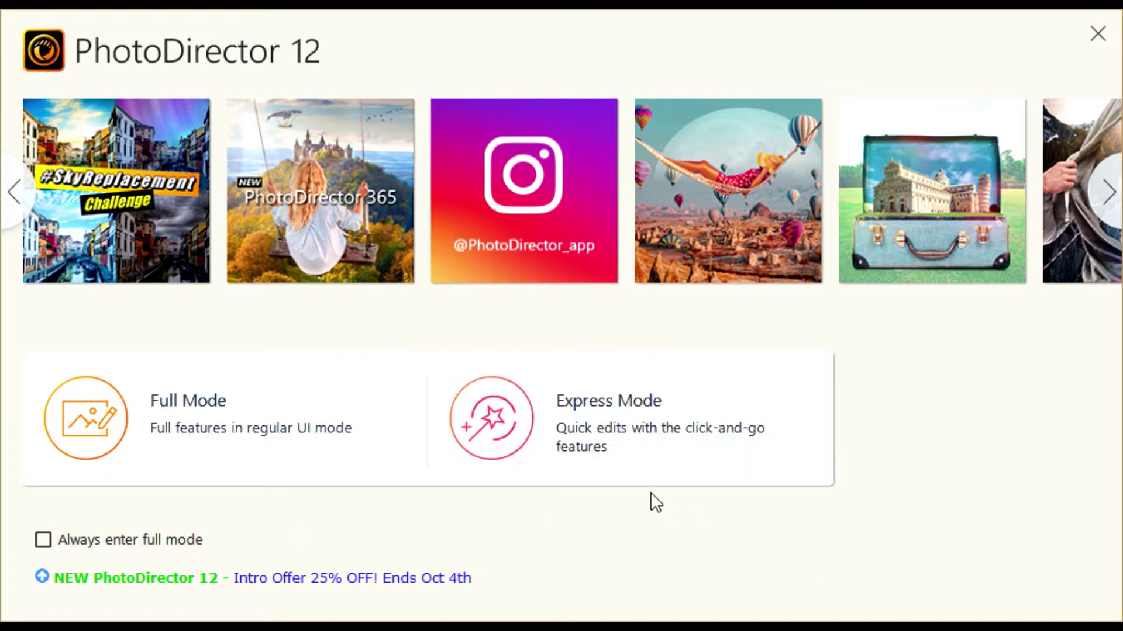
left_click(634, 448)
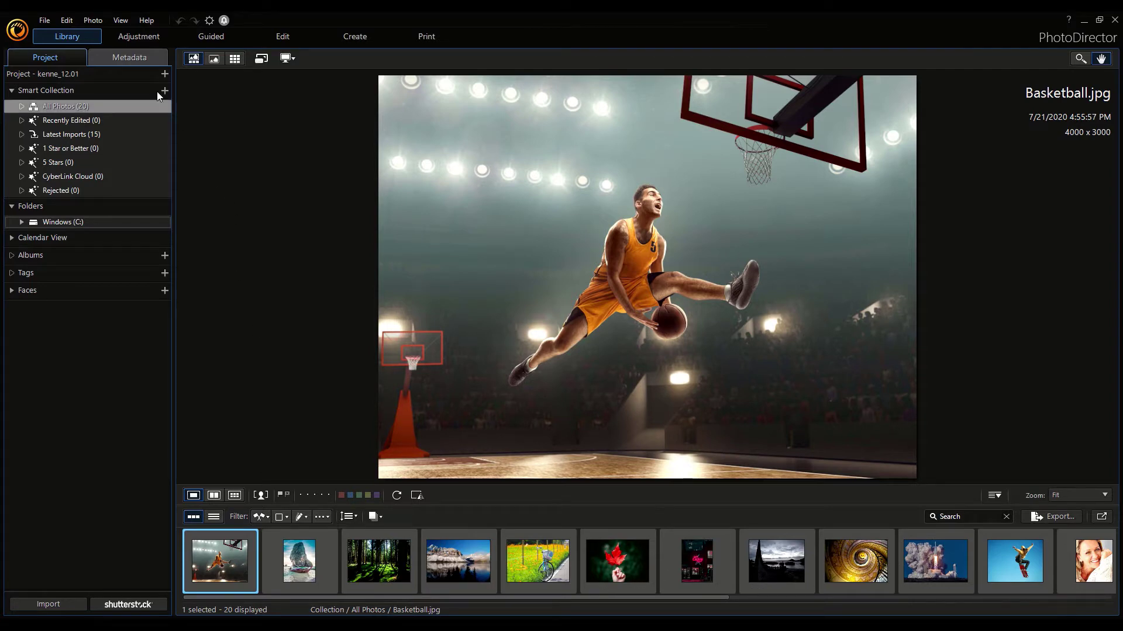
Review the Basketball.jpg metadata, including the Tags and IPTC sections, and return to the project view.
left_click(129, 56)
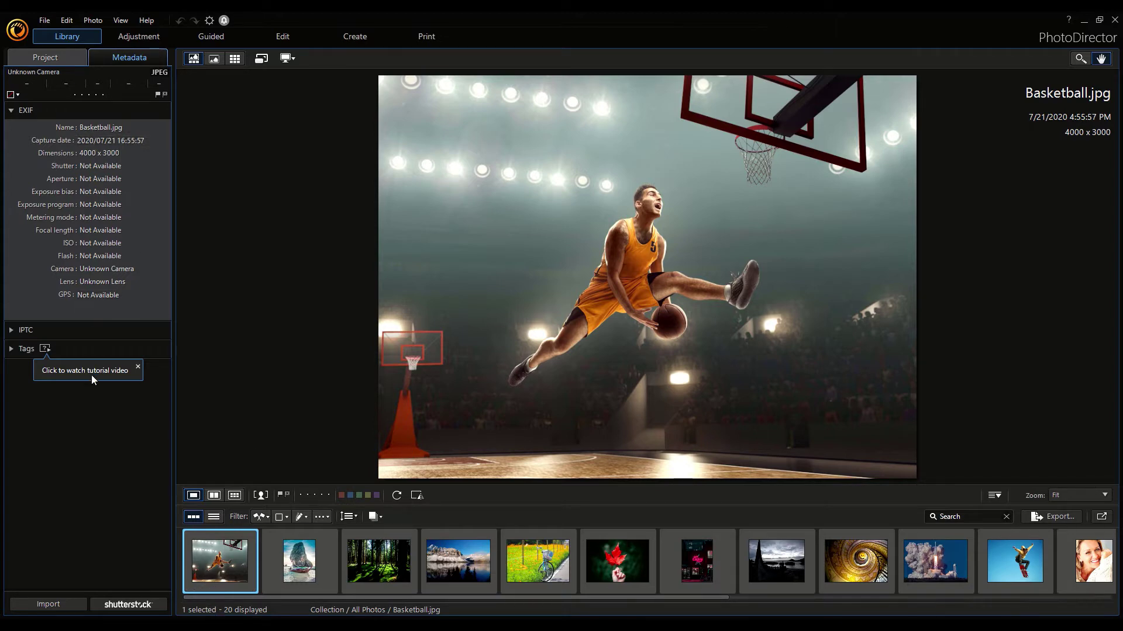
left_click(27, 353)
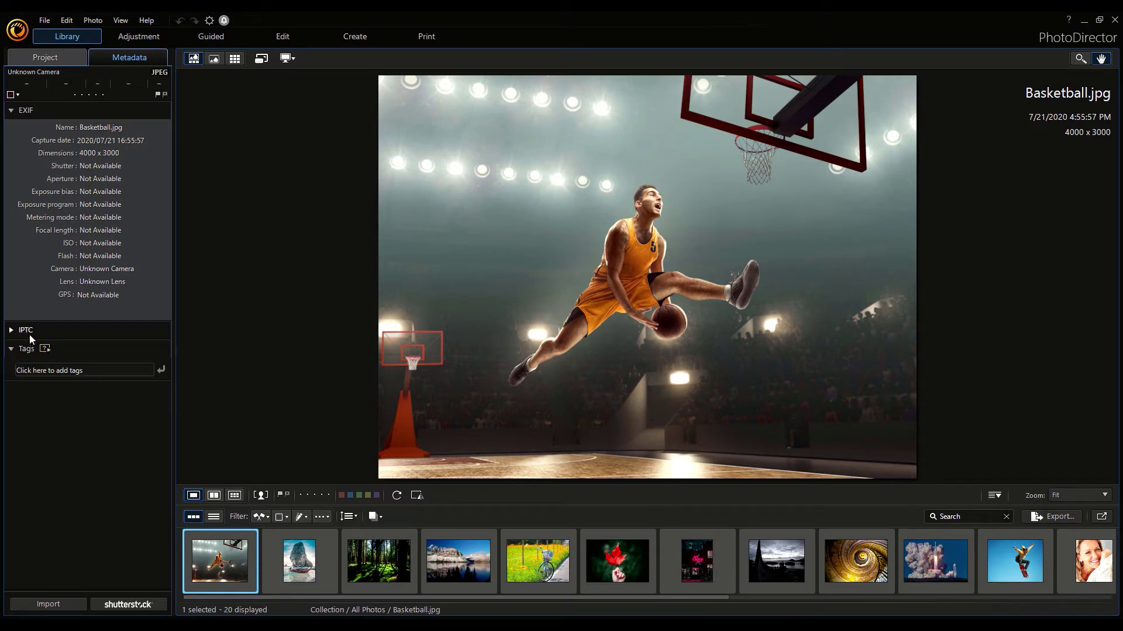
left_click(29, 335)
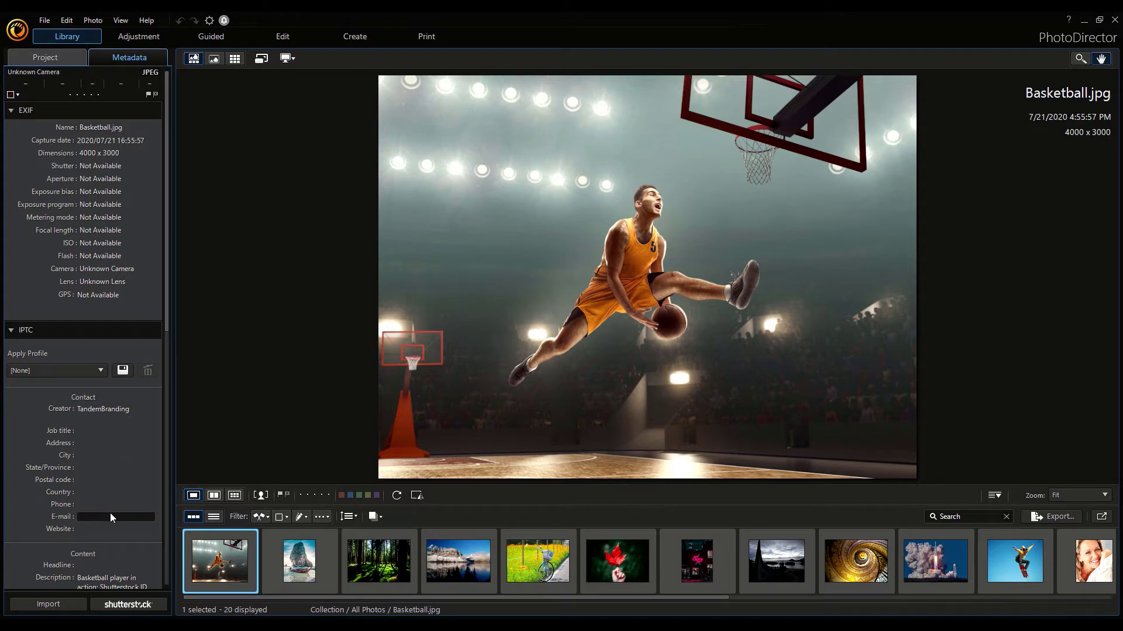
left_click(29, 331)
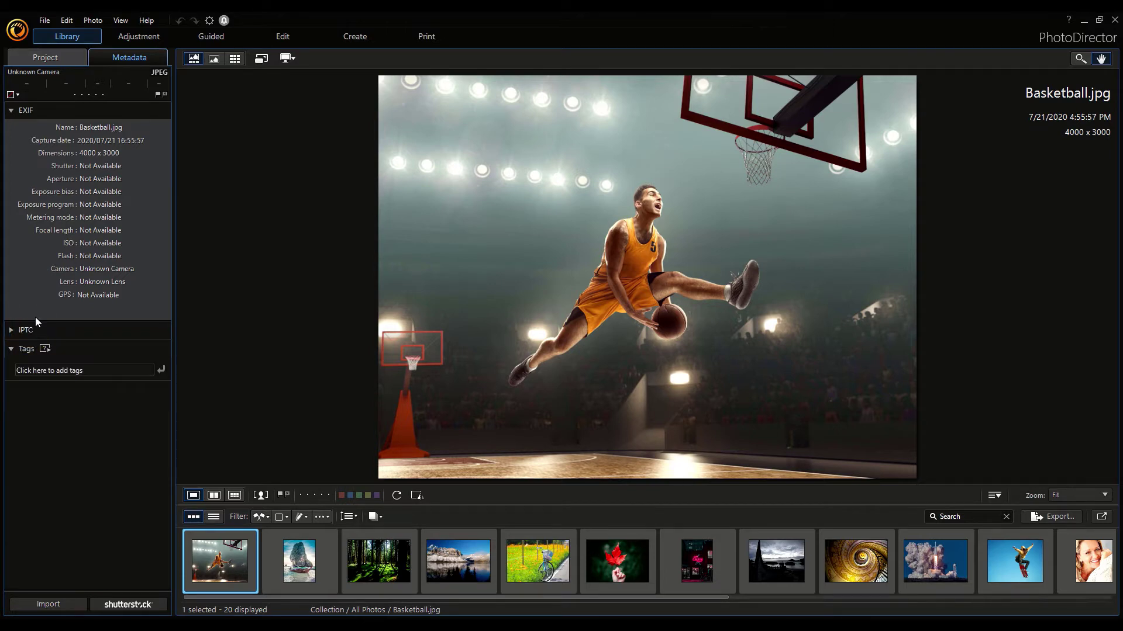
left_click(45, 58)
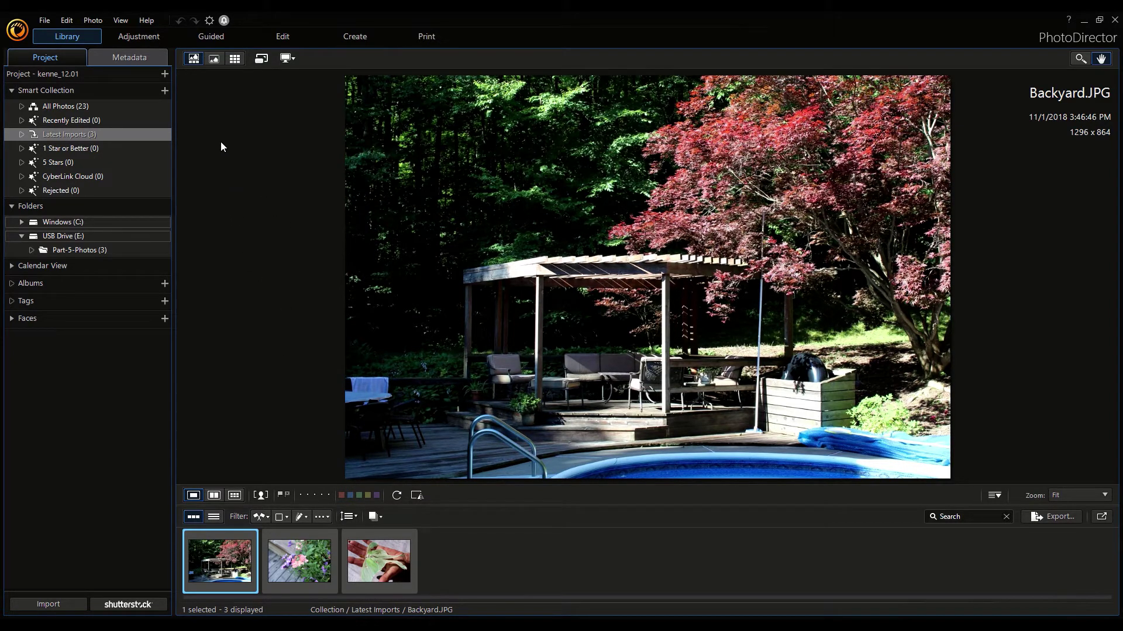
Try the viewer-only and browser-only layouts, check the secondary monitor display modes, and restore the combined viewer and browser layout.
left_click(210, 62)
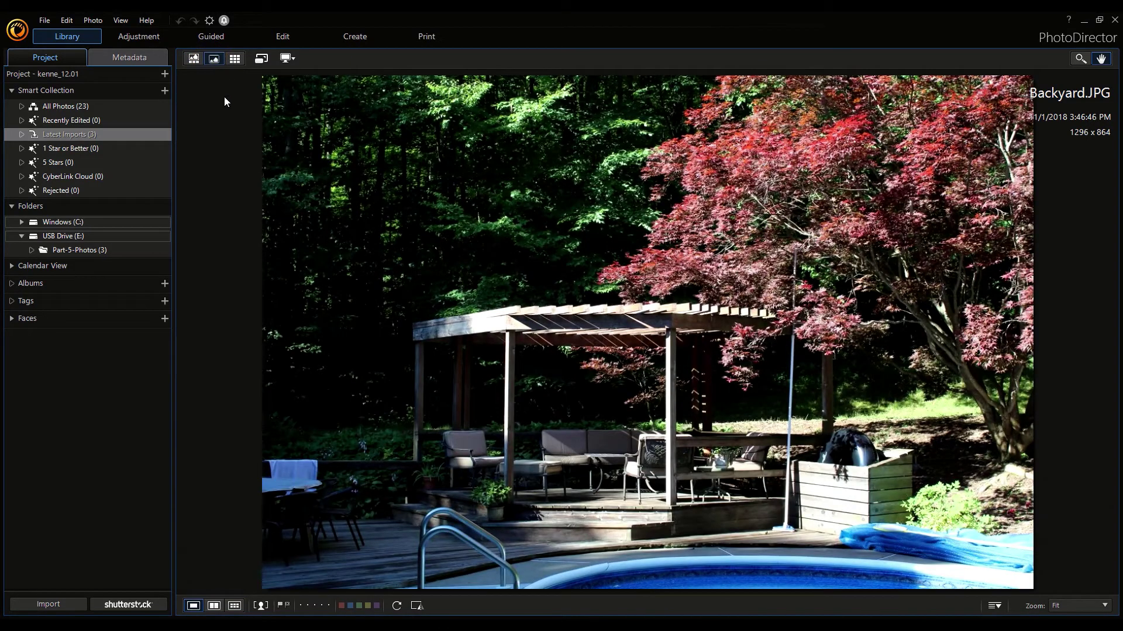
left_click(233, 63)
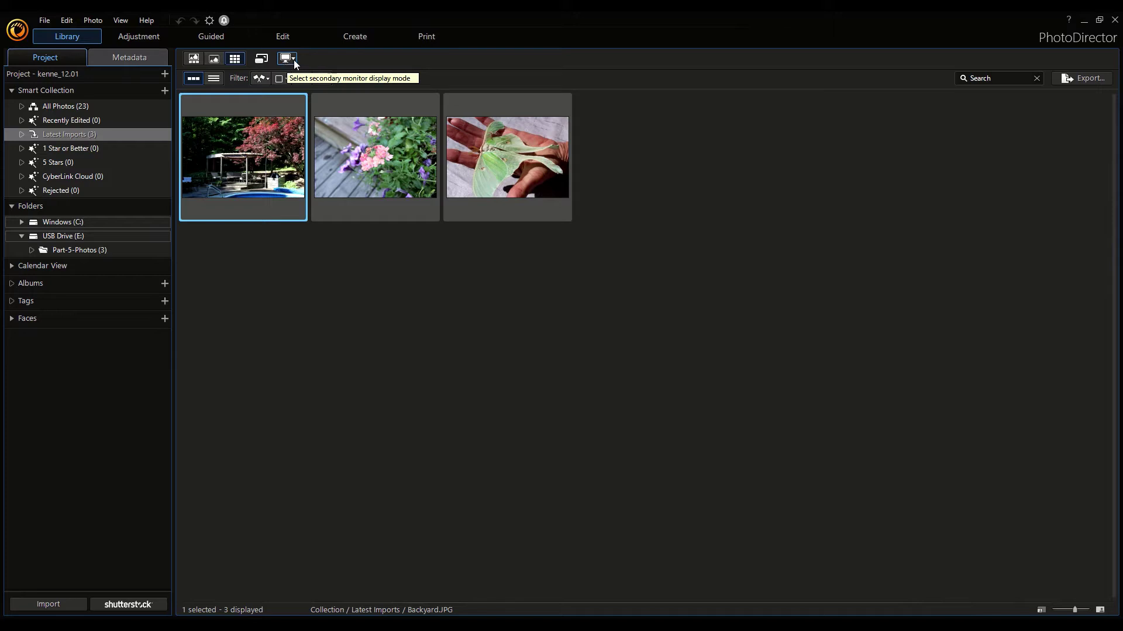
left_click(294, 60)
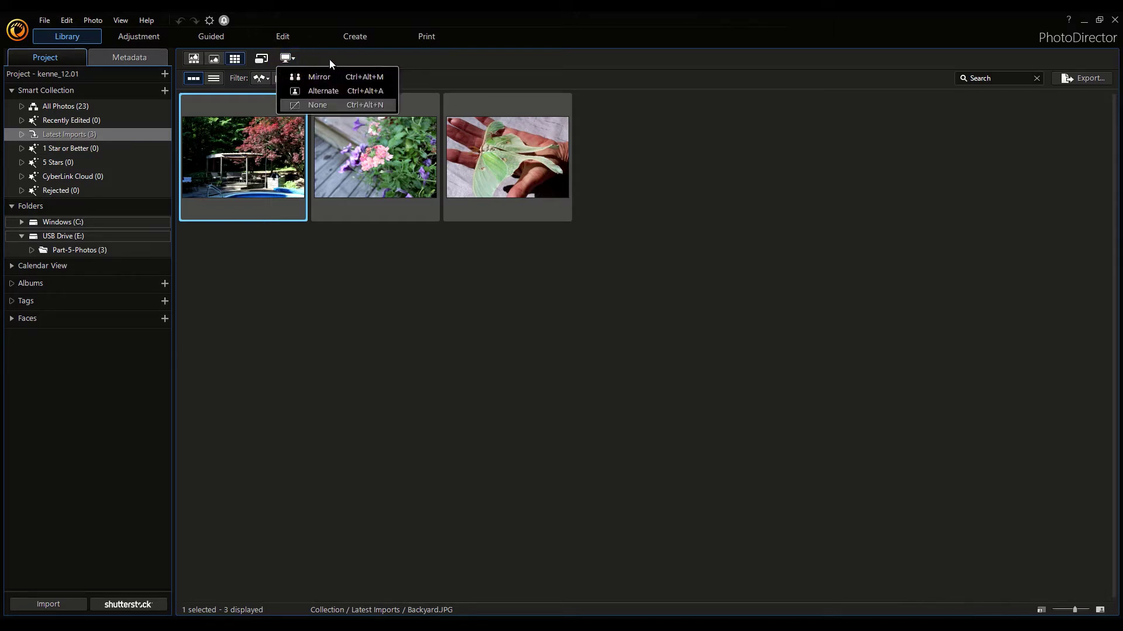
left_click(195, 59)
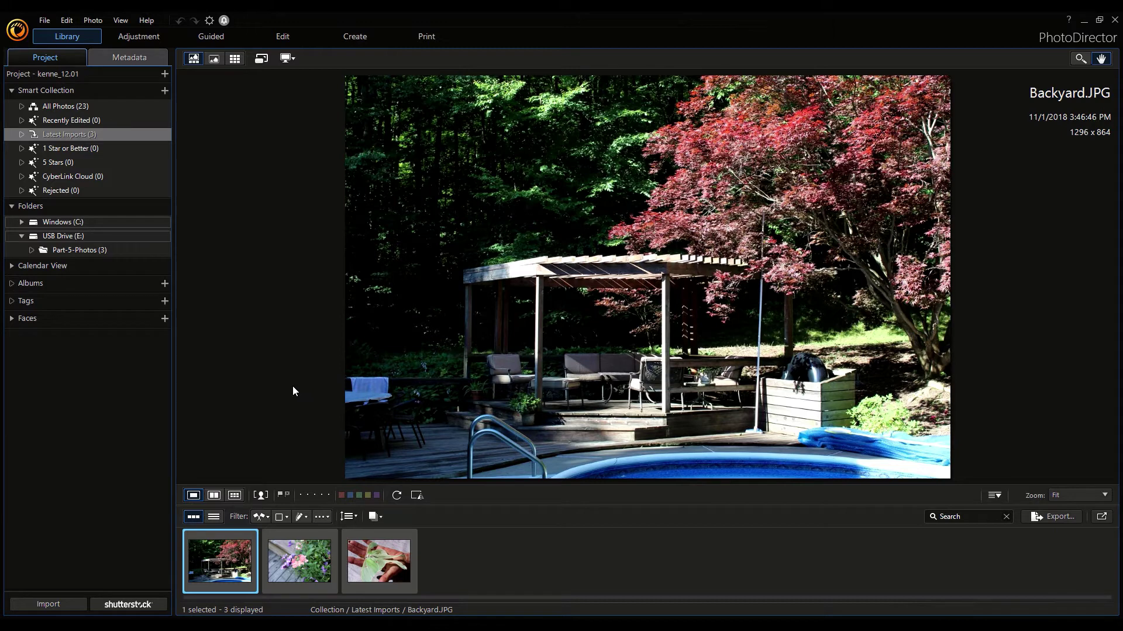
Switch the photo browser to list and back to thumbnails, and try the compare and multiple-photo views before restoring the single-photo view.
left_click(214, 518)
left_click(197, 520)
left_click(212, 496)
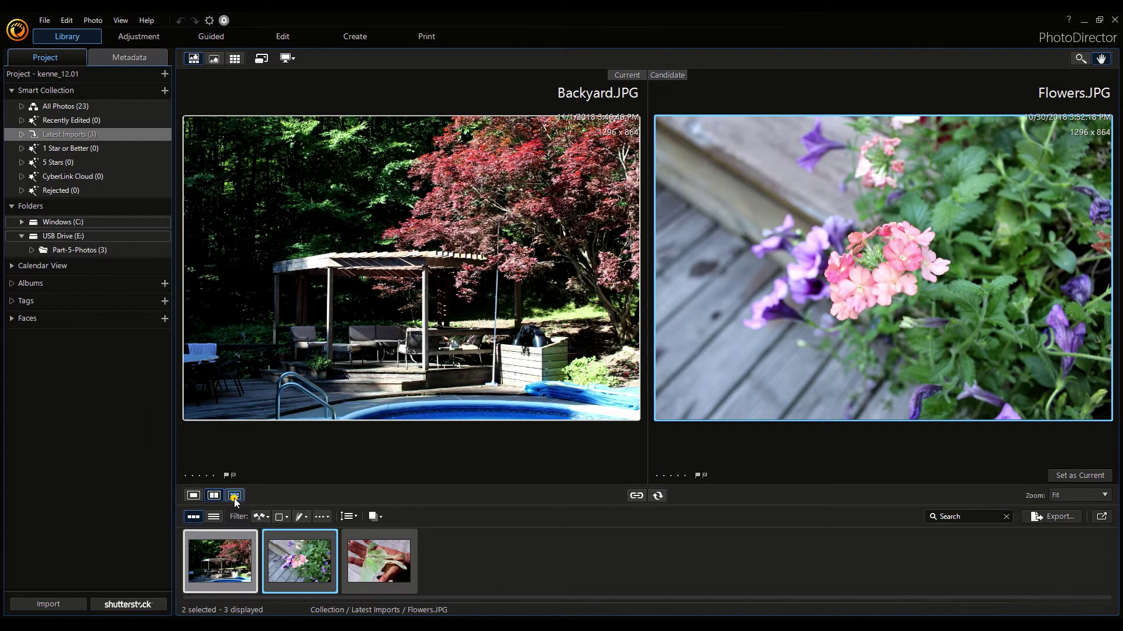
left_click(233, 497)
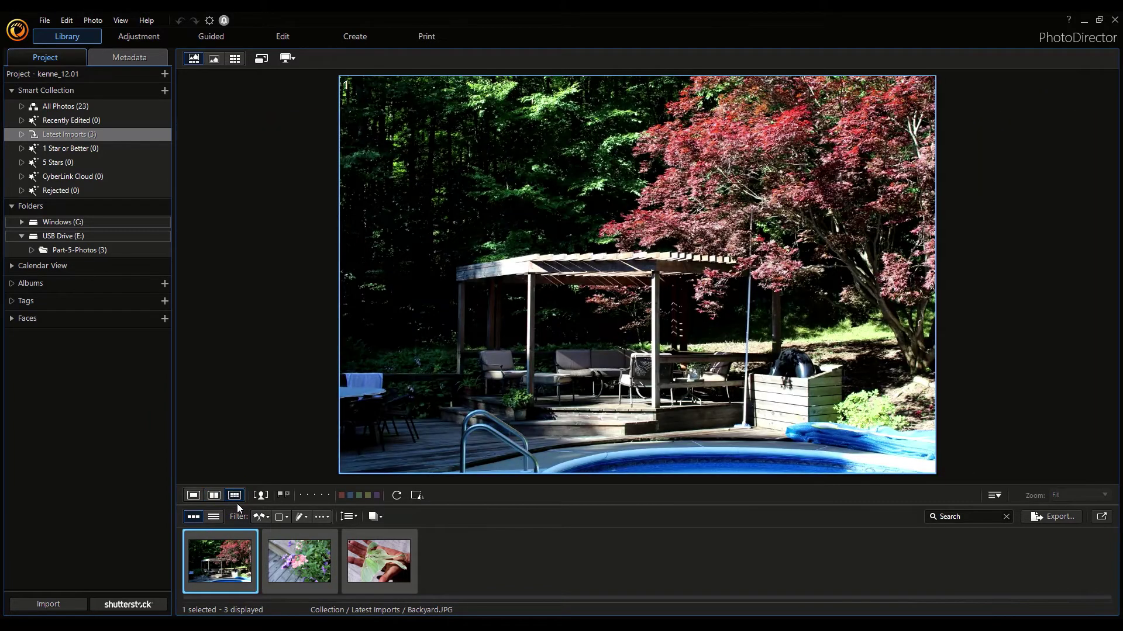
left_click(193, 495)
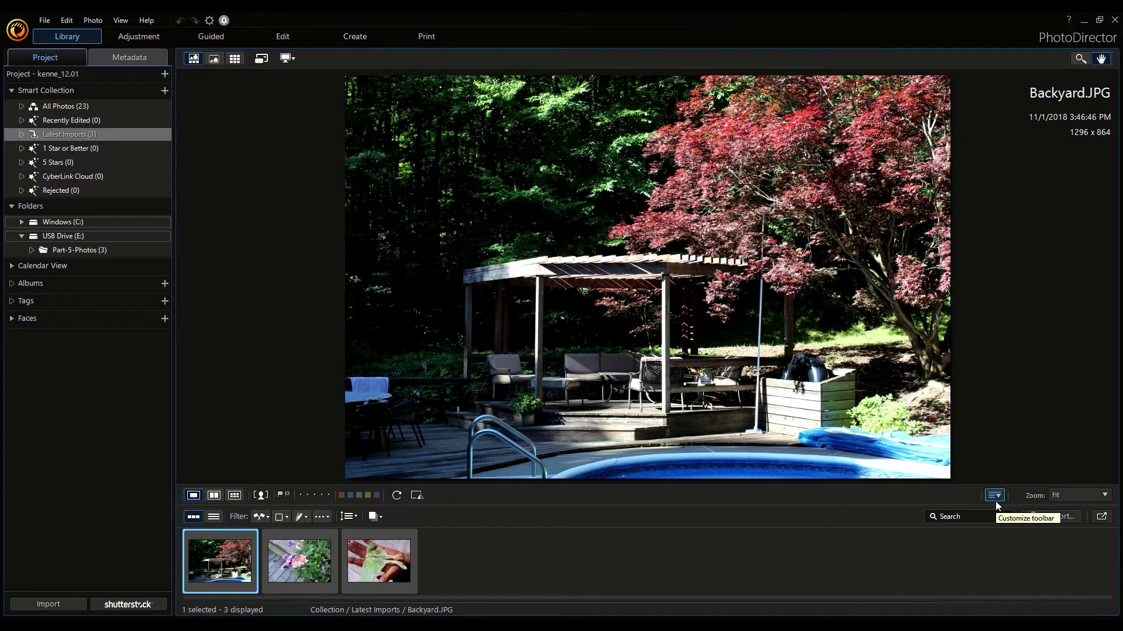
Set the Backyard photo's zoom to 100% and magnify the red tree to 800% with the Zoom tool.
left_click(1075, 496)
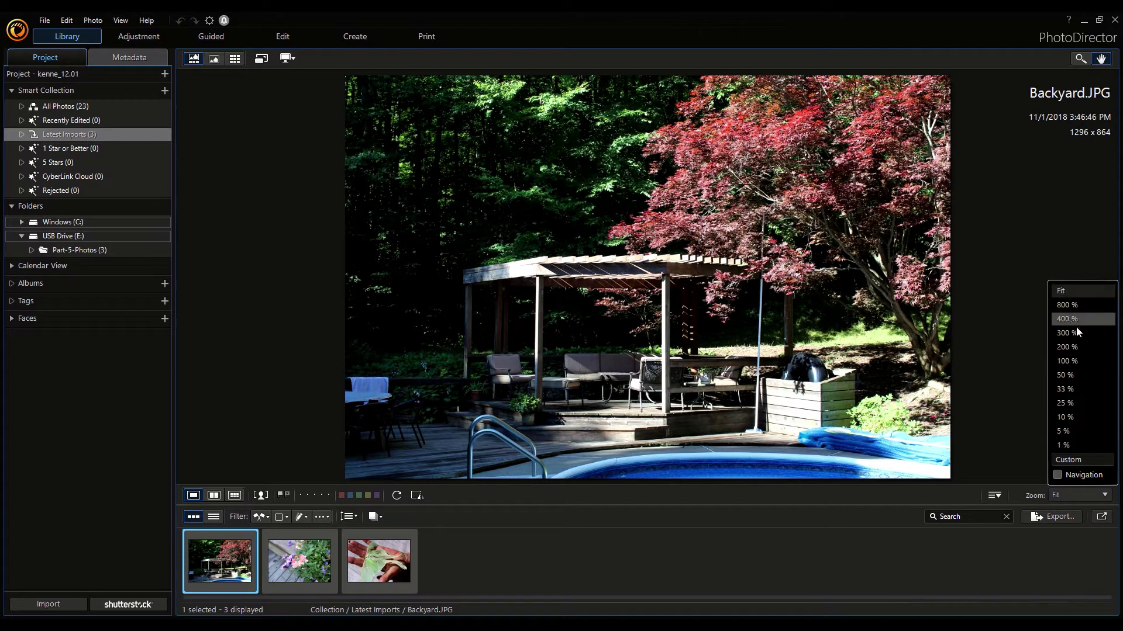
left_click(1079, 362)
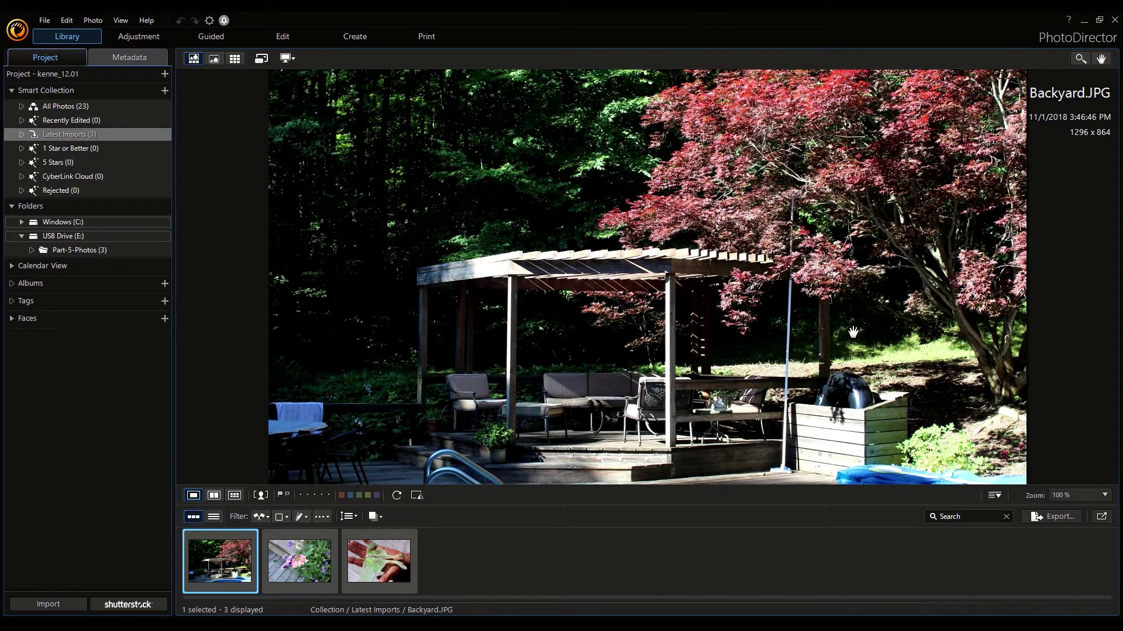
left_click(1080, 59)
left_click(896, 222)
left_click(896, 222)
left_click(897, 222)
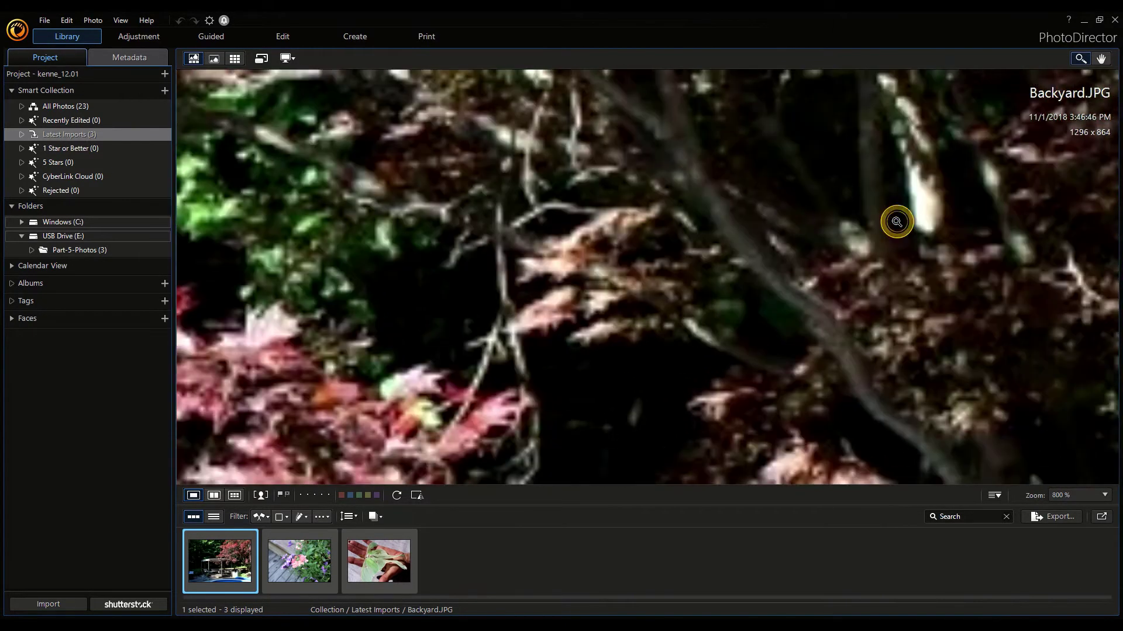
left_click(896, 221)
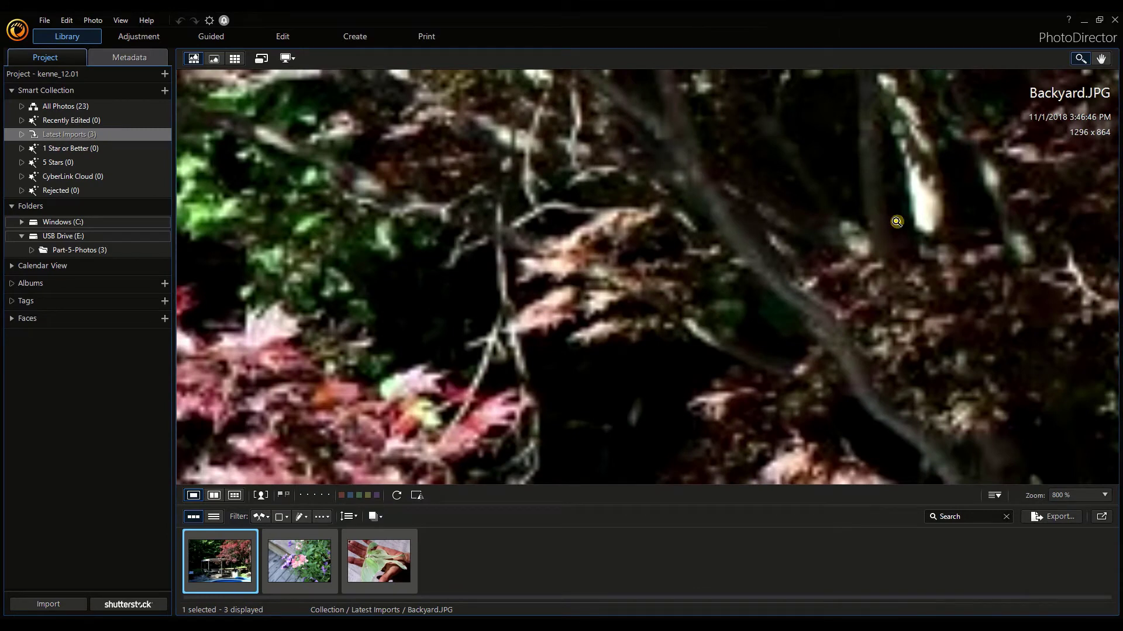
Use the Pan tool to fit the Backyard photo to the viewer, return it to 100% and shift the visible area.
left_click(1102, 65)
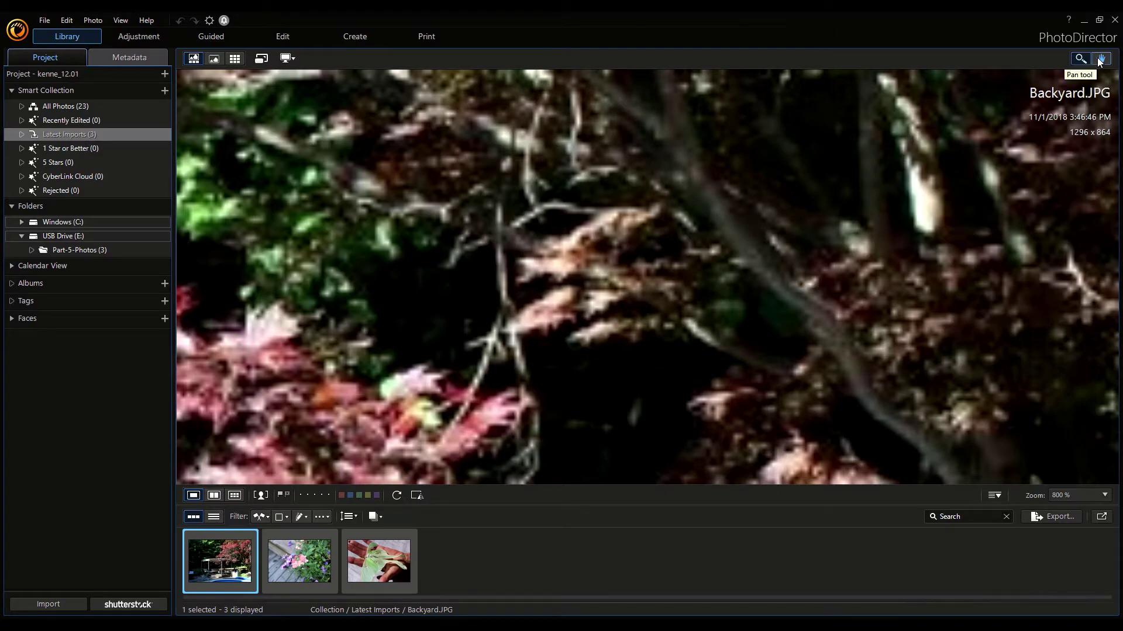
left_click(872, 244)
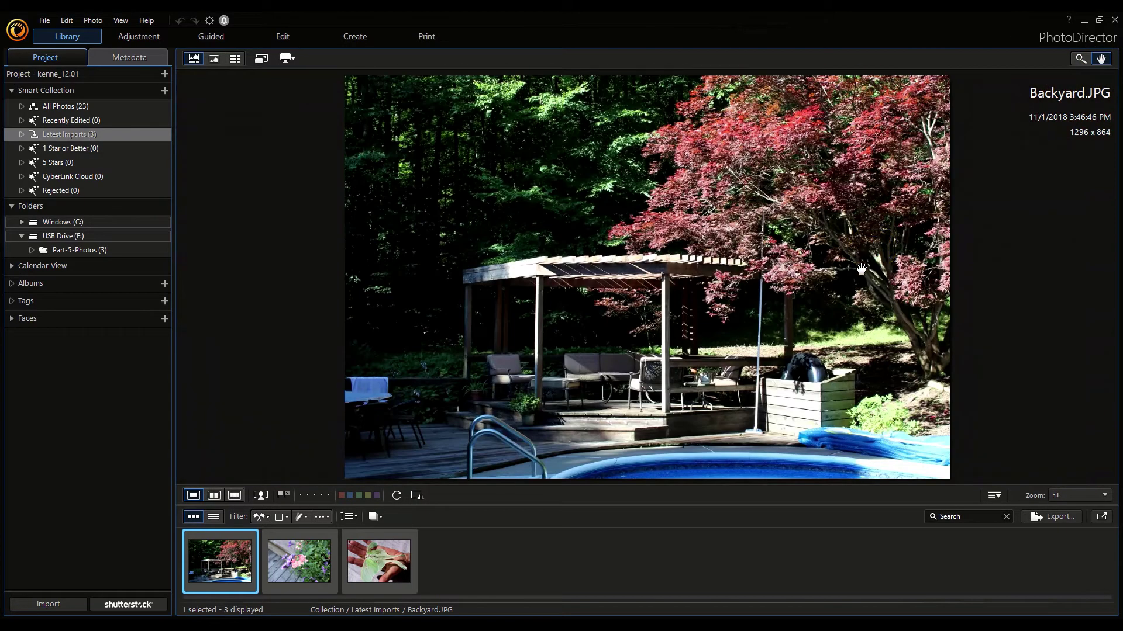
left_click(768, 208)
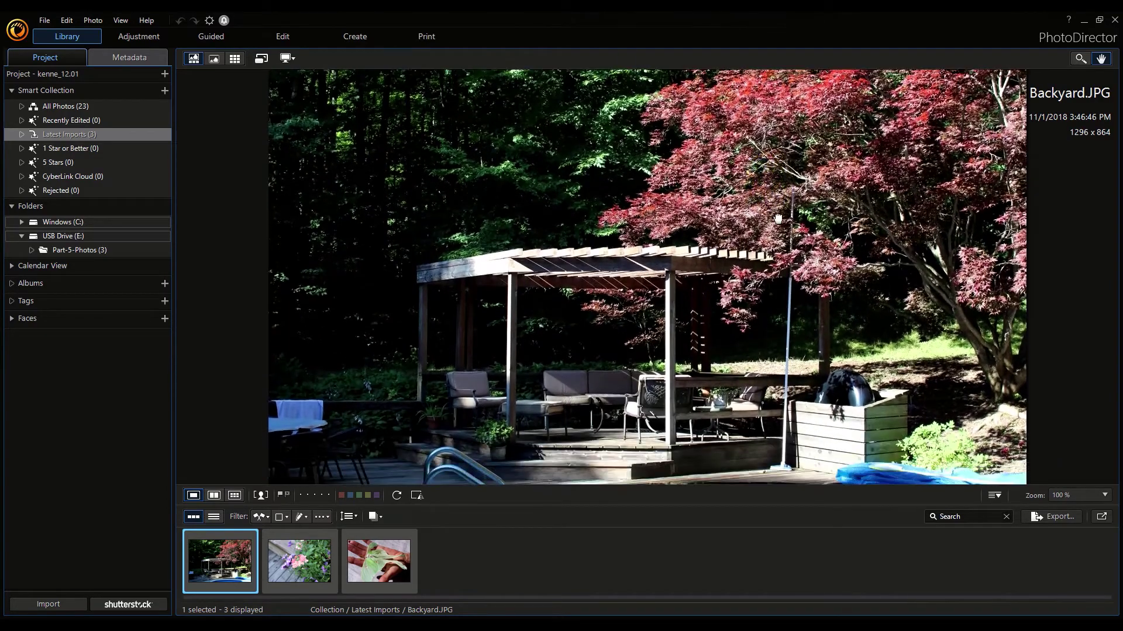
left_click_drag(777, 219, 701, 190)
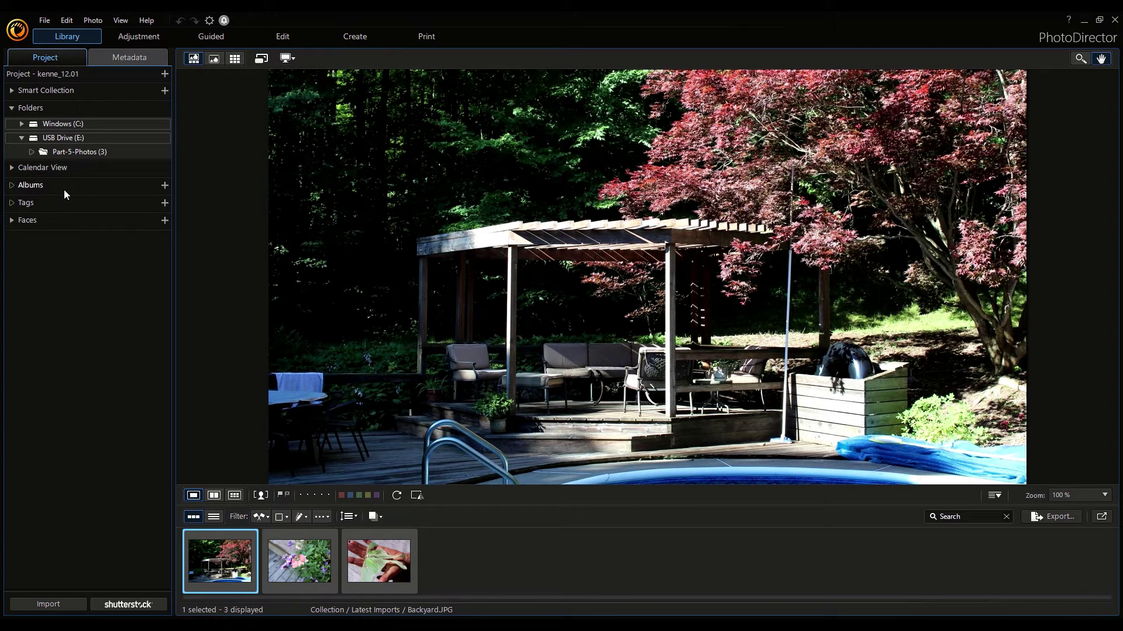
Review the manual global adjustment tools in the Adjustment module, from White Balance through to Vignetting Effect.
key("a")
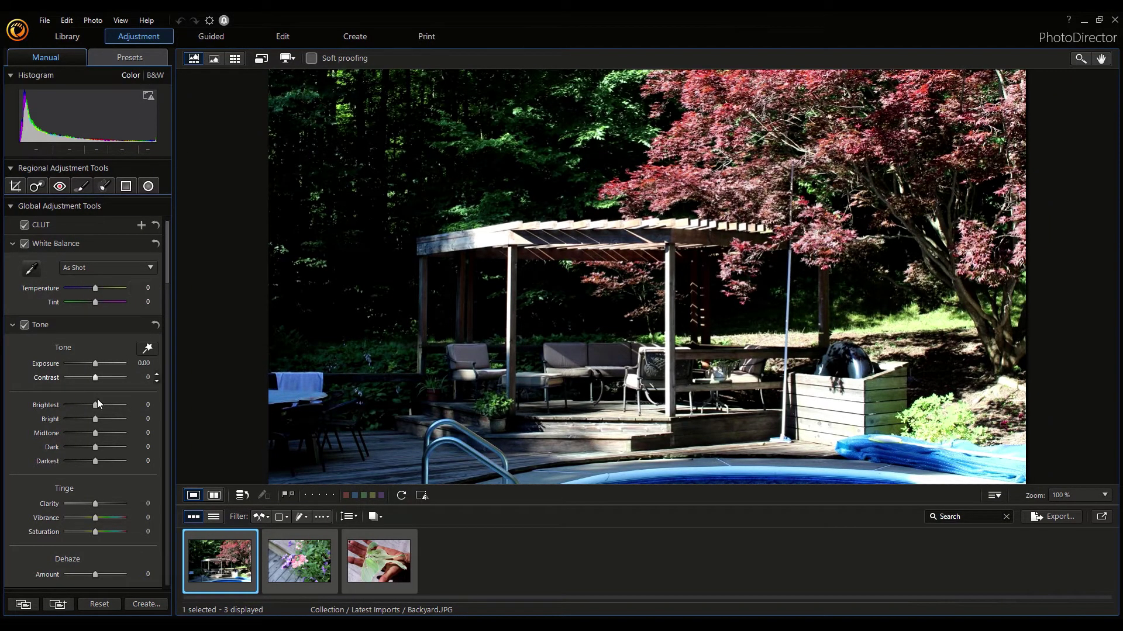
left_click_drag(168, 269, 159, 566)
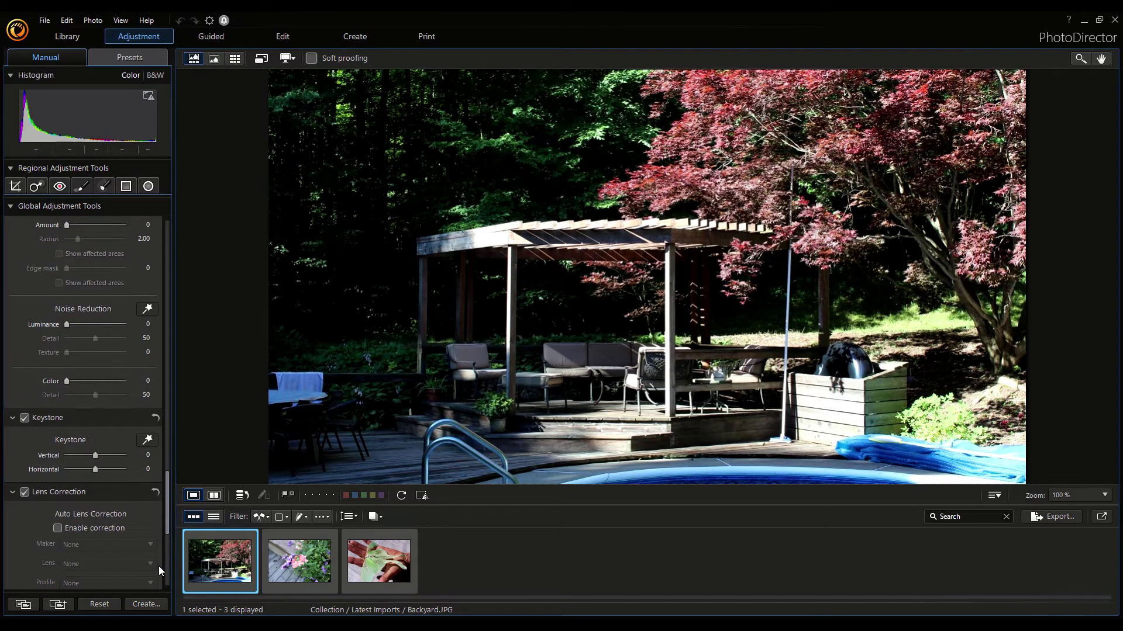
scroll(159, 566, "down", 5)
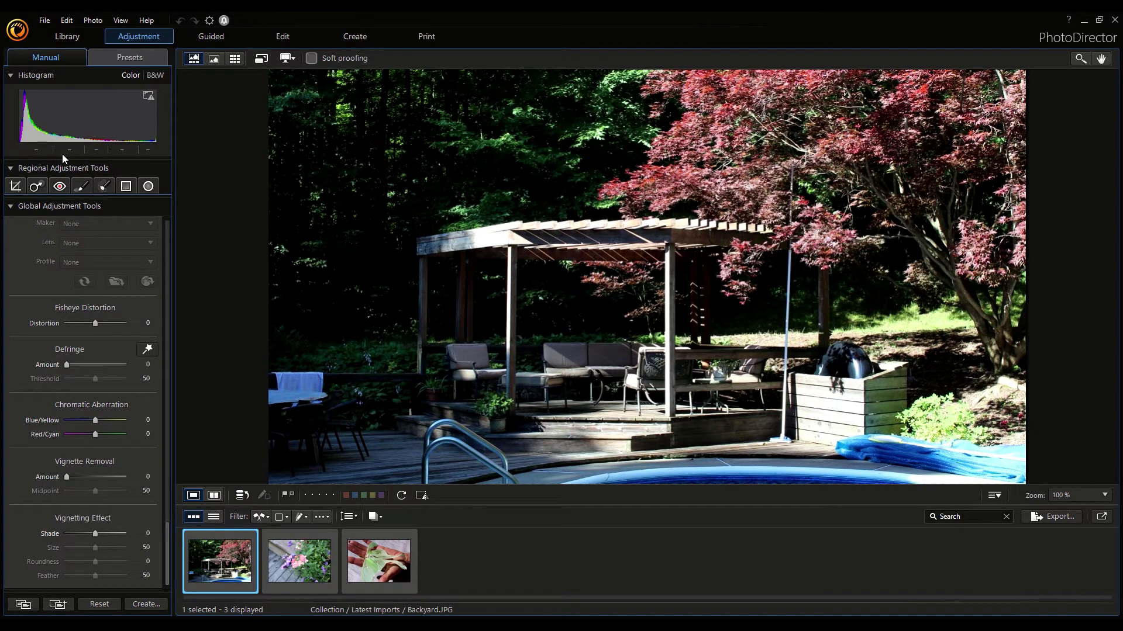
Preview the default HDR presets for the Backyard photo, collapse the group and return to the manual adjustments.
left_click(147, 65)
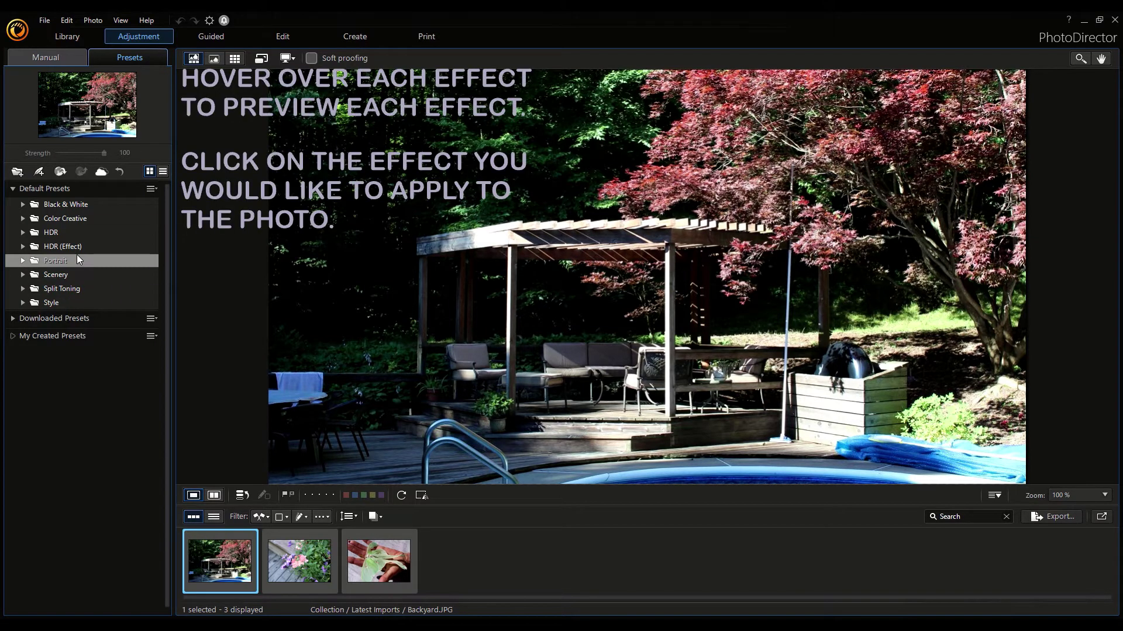
left_click(23, 232)
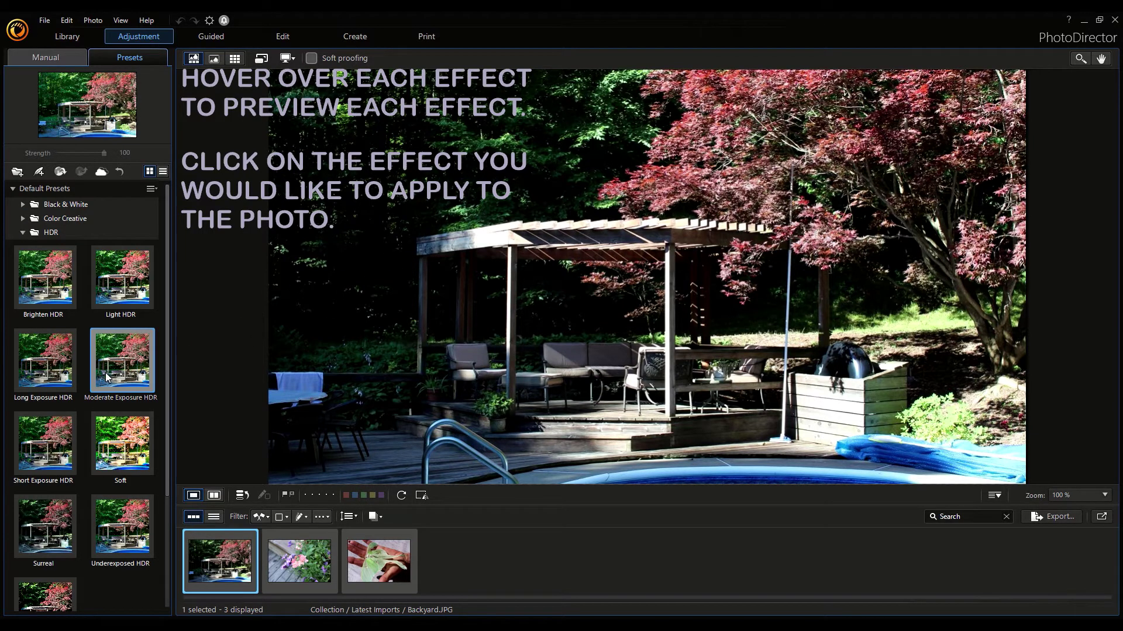
left_click(23, 232)
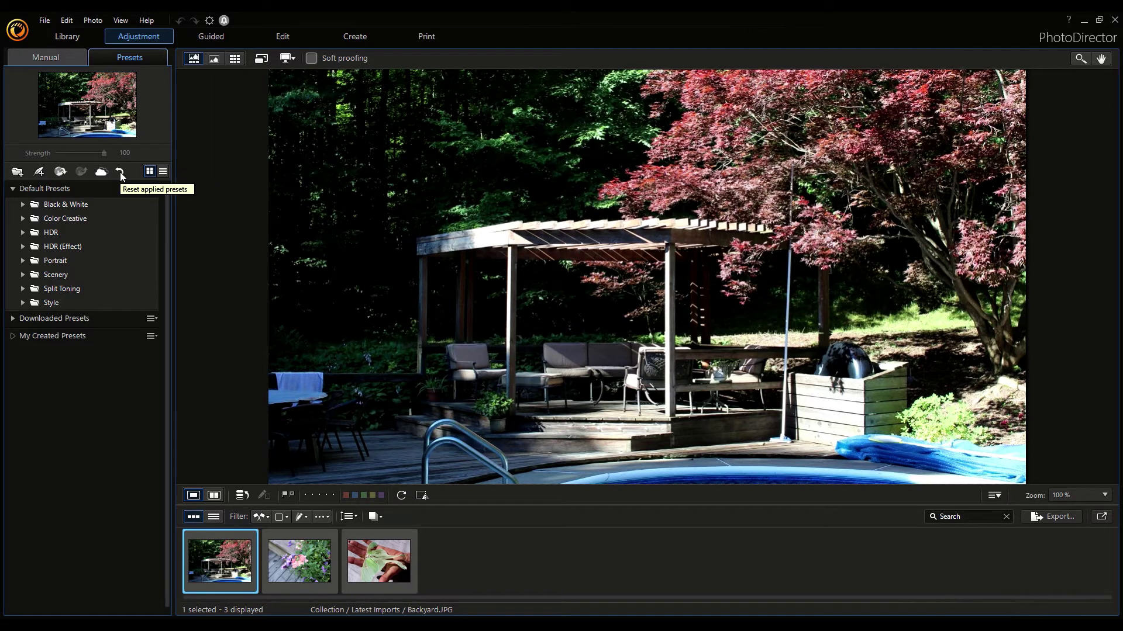
left_click(65, 54)
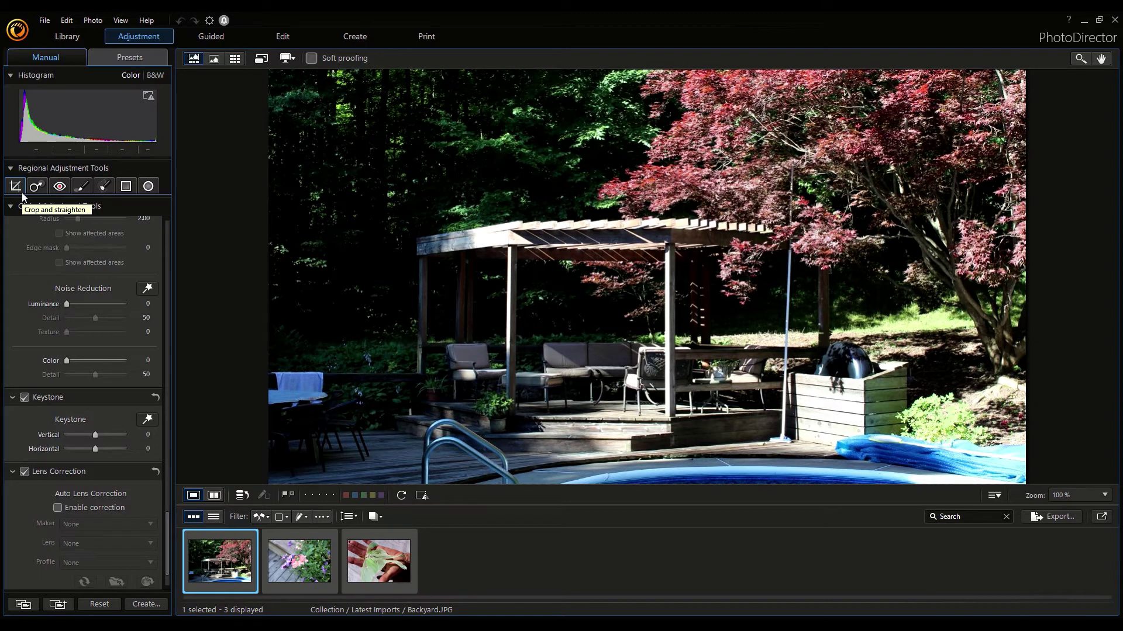
Preview the Backyard photo with soft proofing enabled and turn soft proofing off again.
left_click(312, 61)
left_click(311, 59)
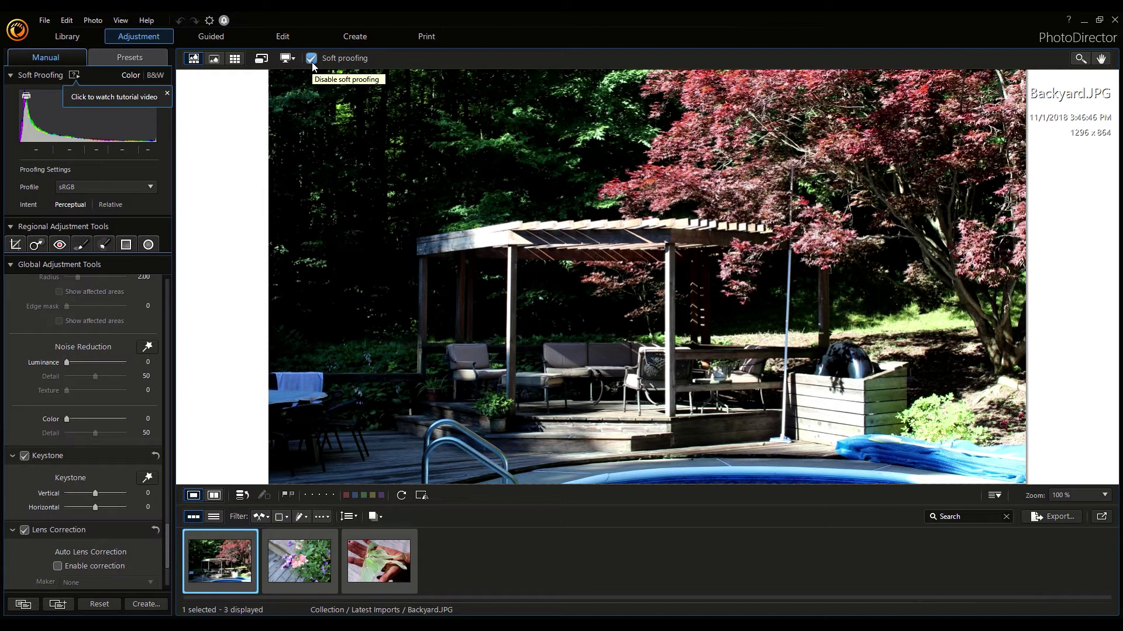
left_click(311, 61)
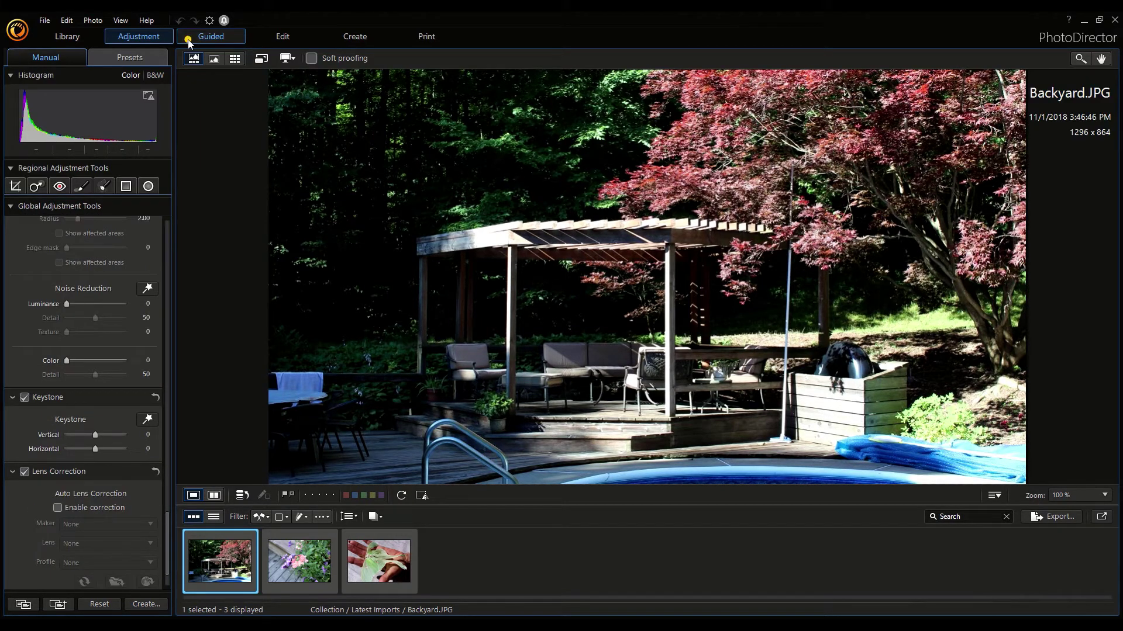
Enter the Guided module with the Backyard photo, try the Face Tools and return to the list of guided tools.
left_click(188, 40)
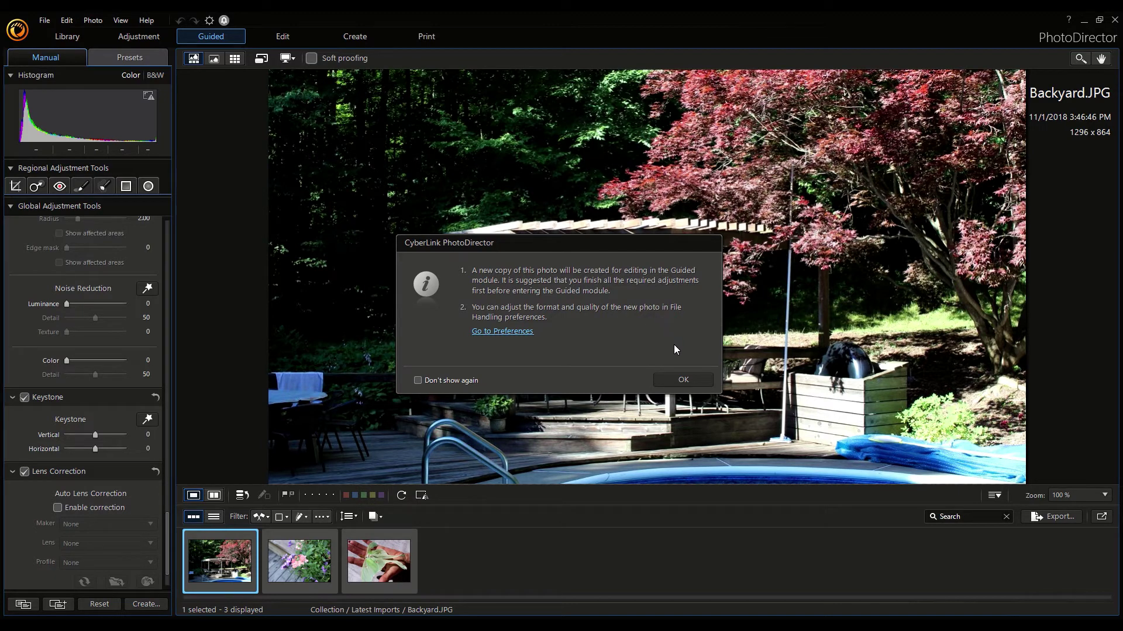
left_click(696, 382)
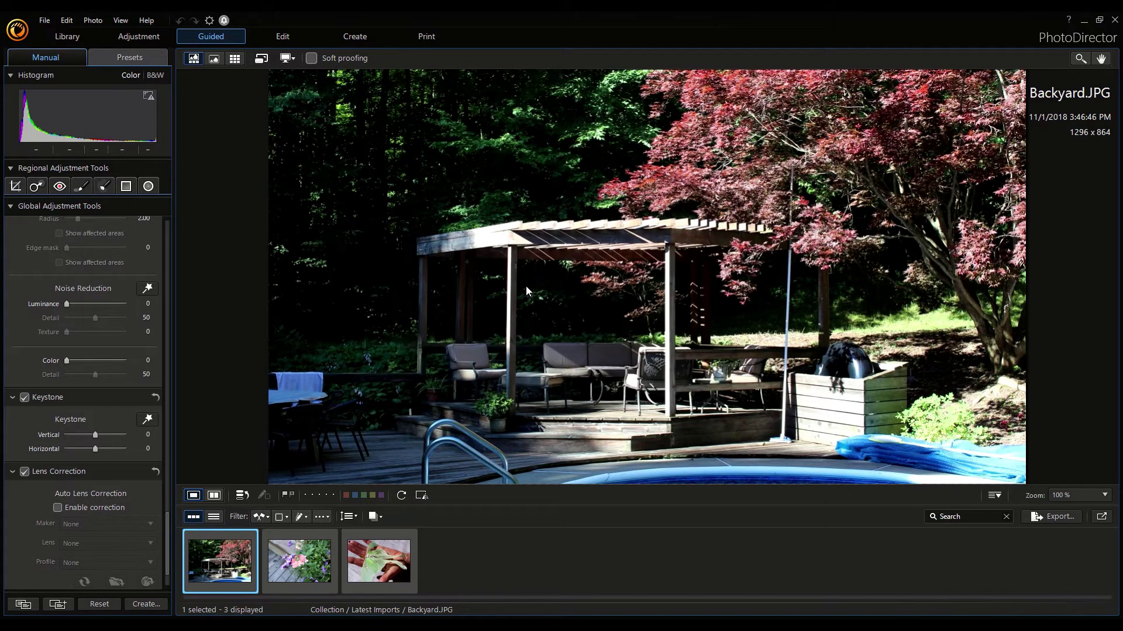
left_click(73, 70)
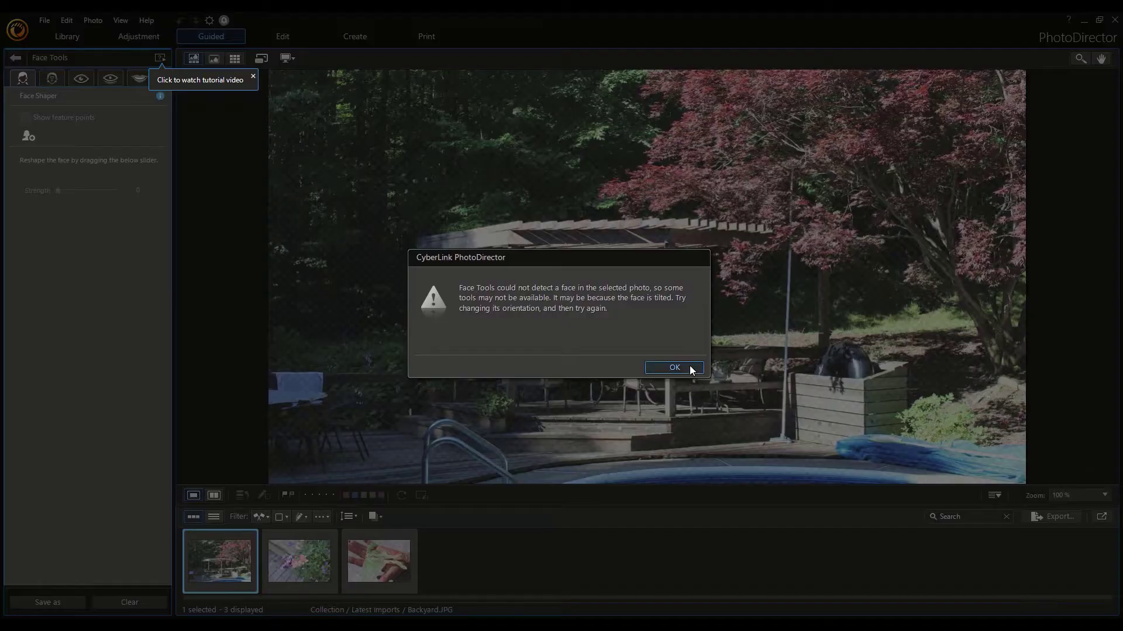
left_click(690, 366)
left_click(15, 58)
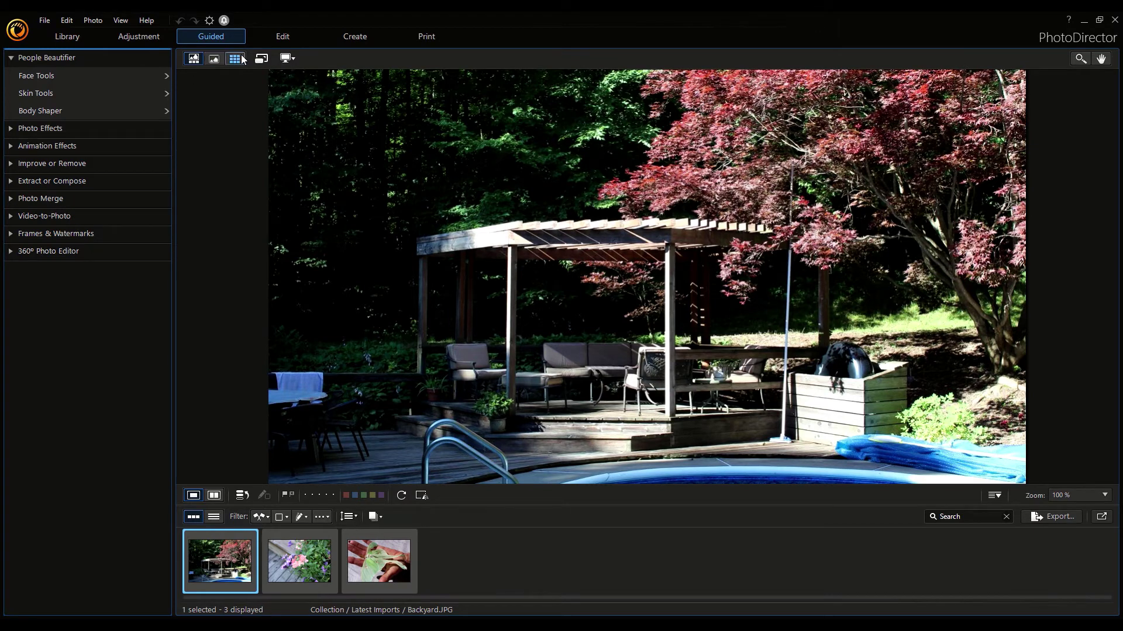
View the Edit, Create and Print modules and display the Moth photo in the Library.
left_click(269, 39)
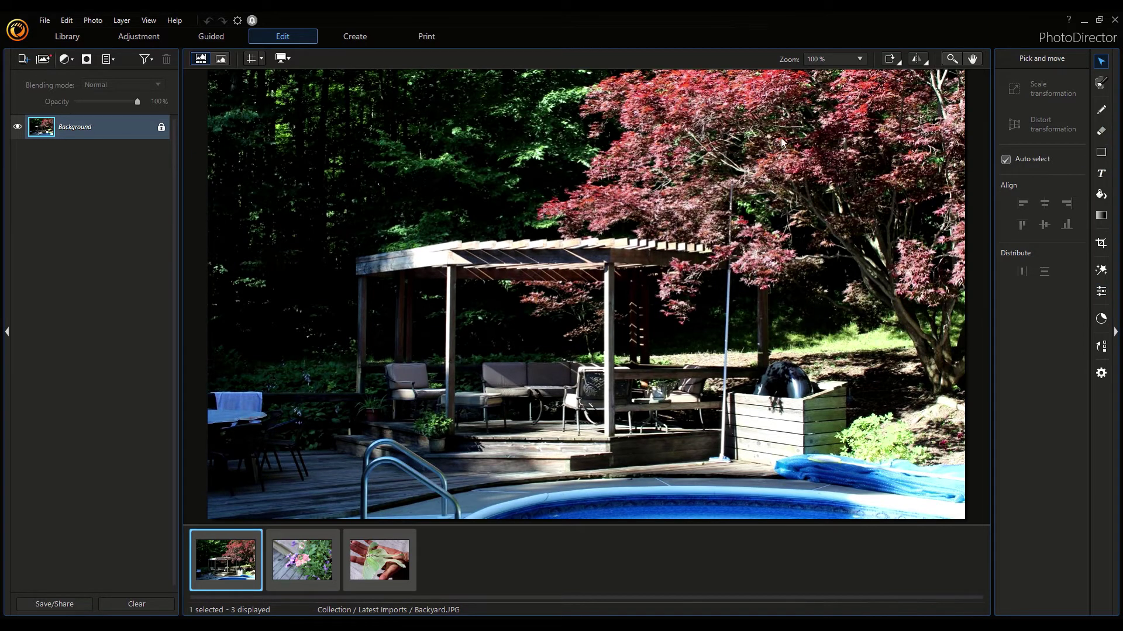
left_click(346, 37)
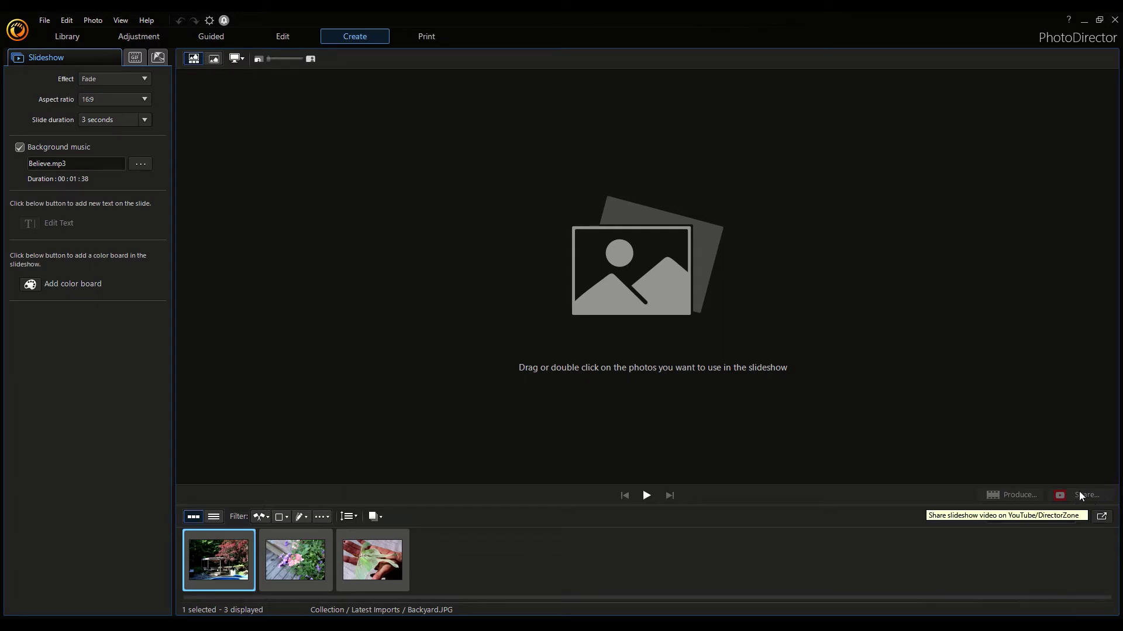
left_click(435, 37)
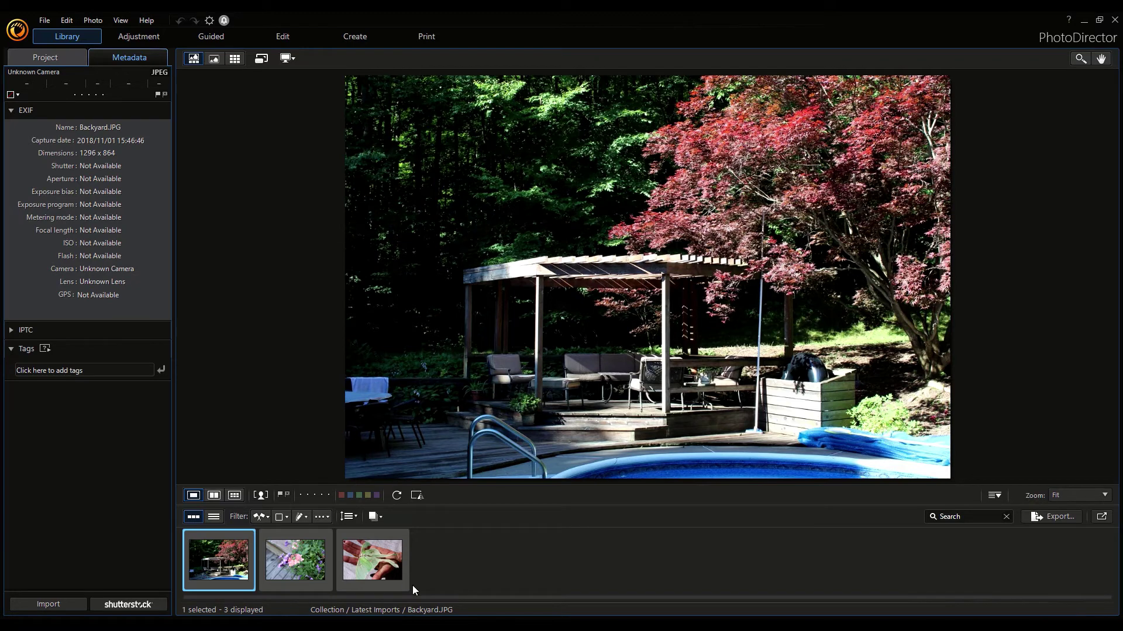
left_click(380, 575)
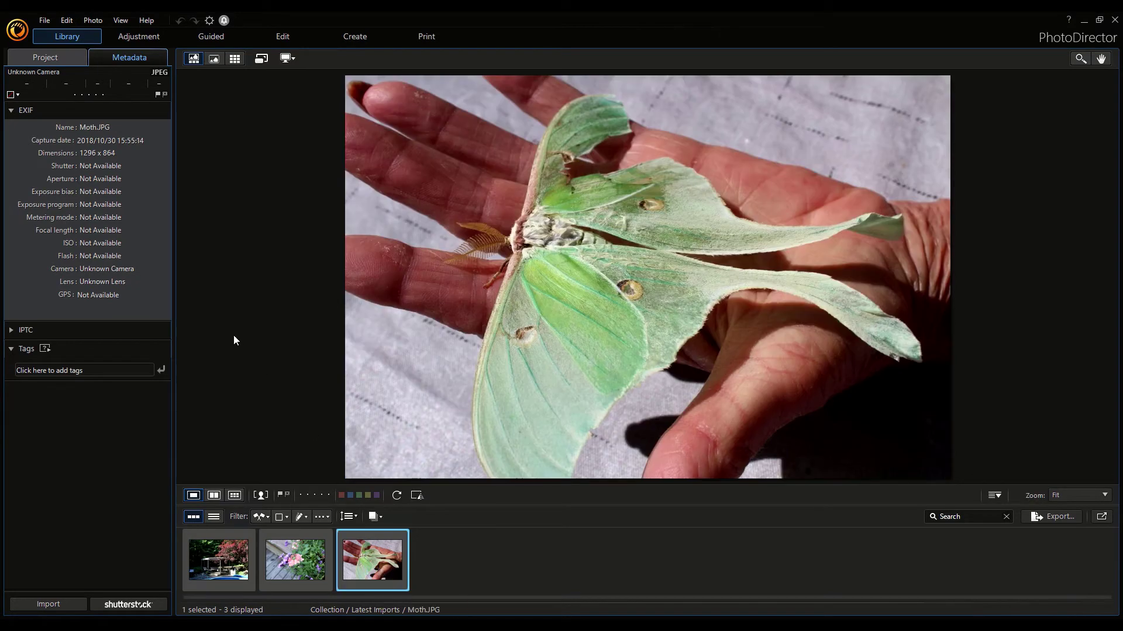
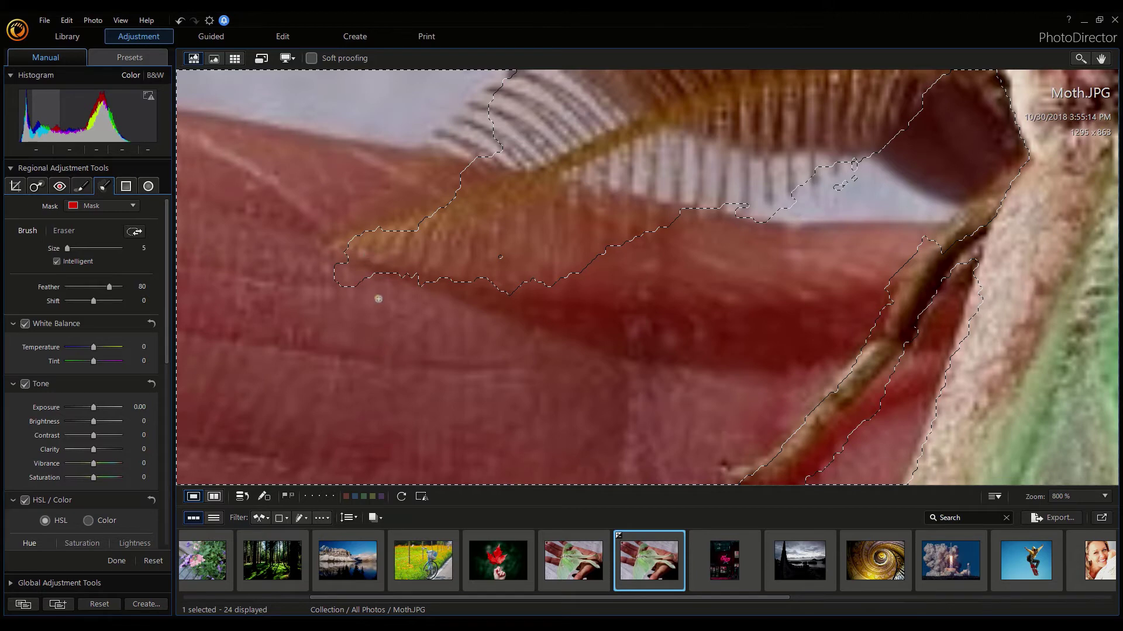
Brush the adjustment mask over the cloth above the moth and into the dark gap at the torn upper wing, using the Intelligent option.
scroll(425, 259, "down", 5)
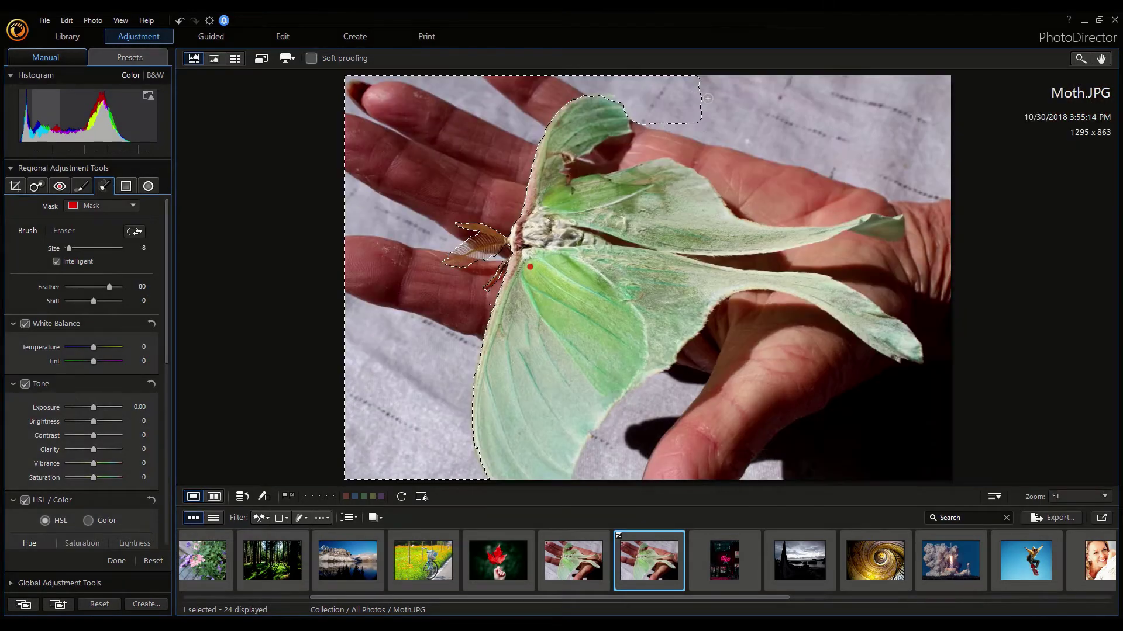
left_click_drag(780, 112, 649, 132)
scroll(644, 142, "up", 4)
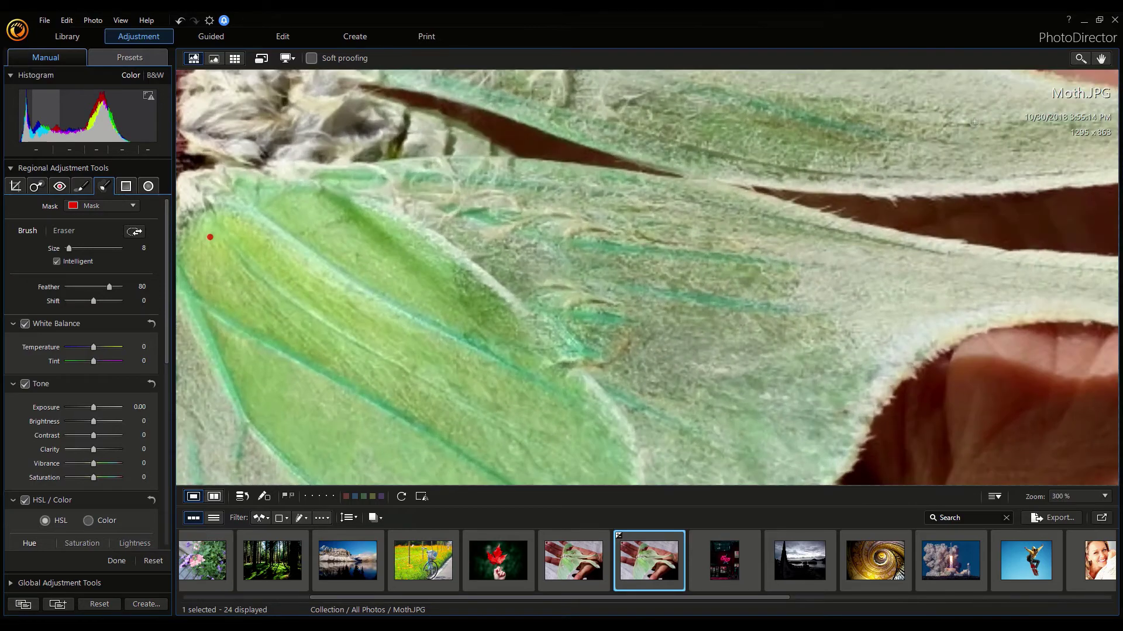
left_click(1101, 58)
left_click_drag(573, 202, 604, 381)
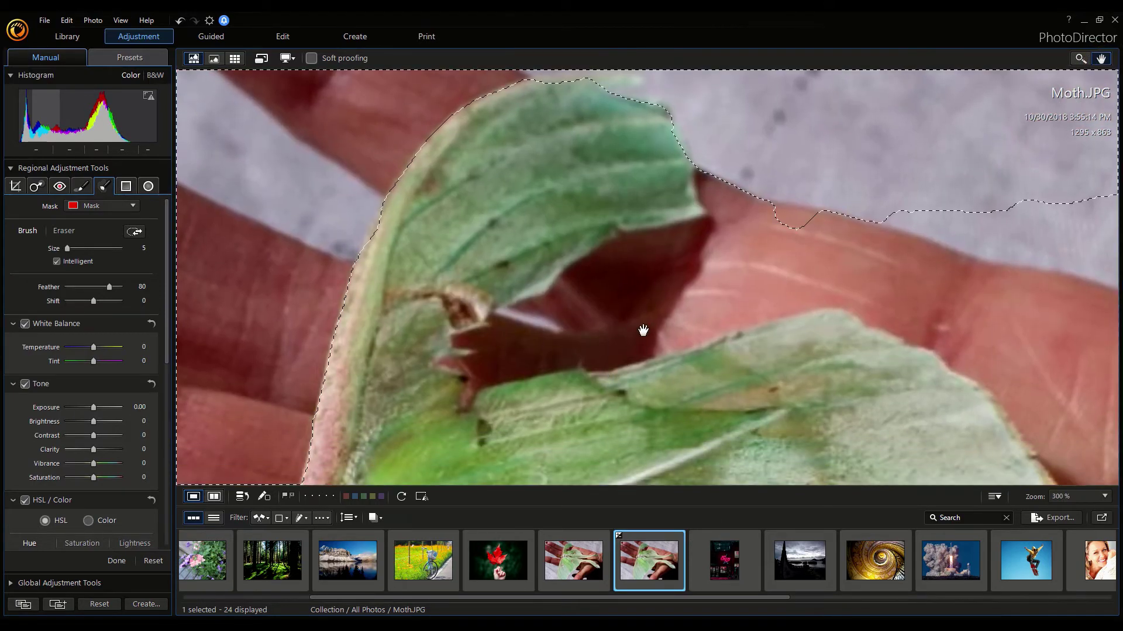
left_click(1101, 58)
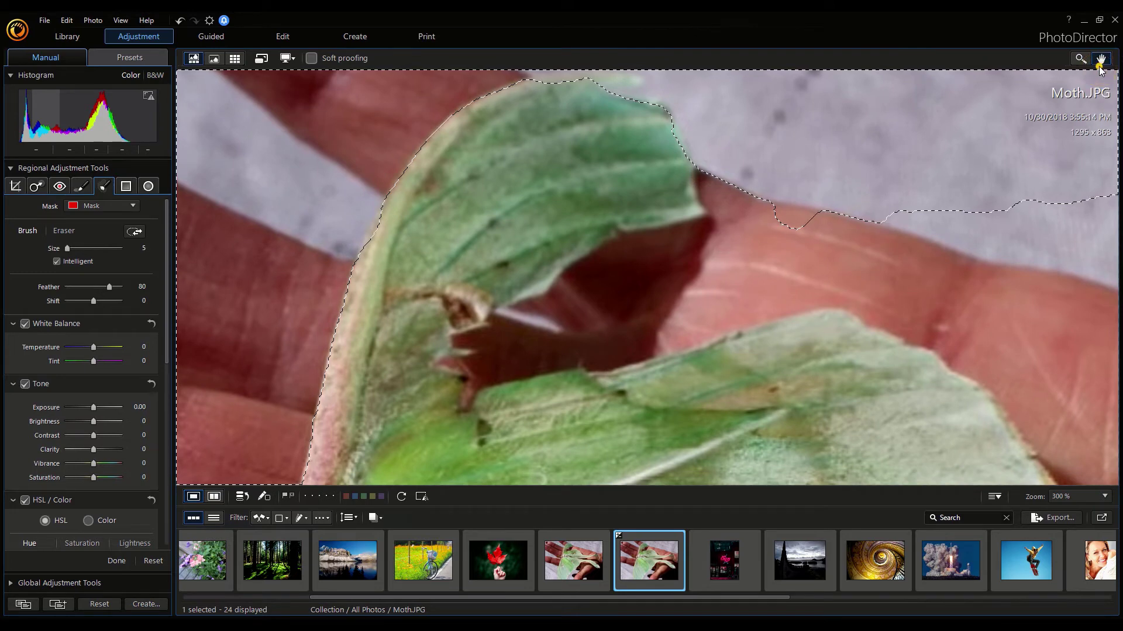
mouse_move(727, 187)
left_mouse_down()
mouse_move(734, 196)
mouse_move(714, 193)
left_mouse_up()
left_click(722, 228)
Extend the brush mask over the hand and cloth beyond the upper wing, varying the brush size from 46 down to 20.
scroll(722, 228, "down", 2)
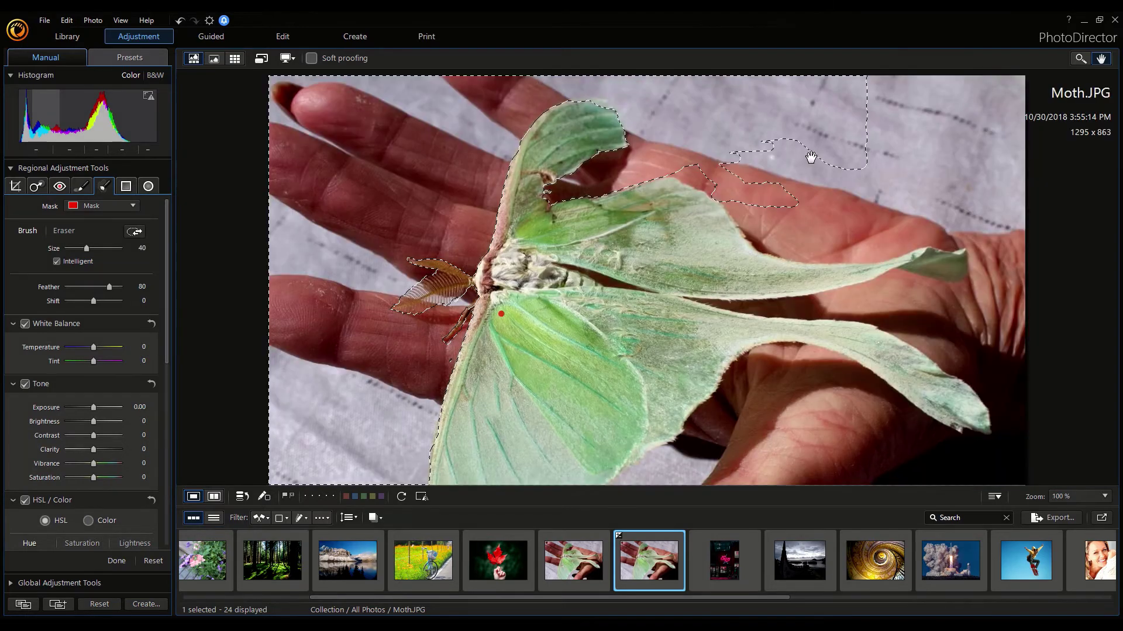
left_click(1101, 58)
mouse_move(800, 198)
left_mouse_down()
mouse_move(784, 163)
mouse_move(691, 163)
left_mouse_up()
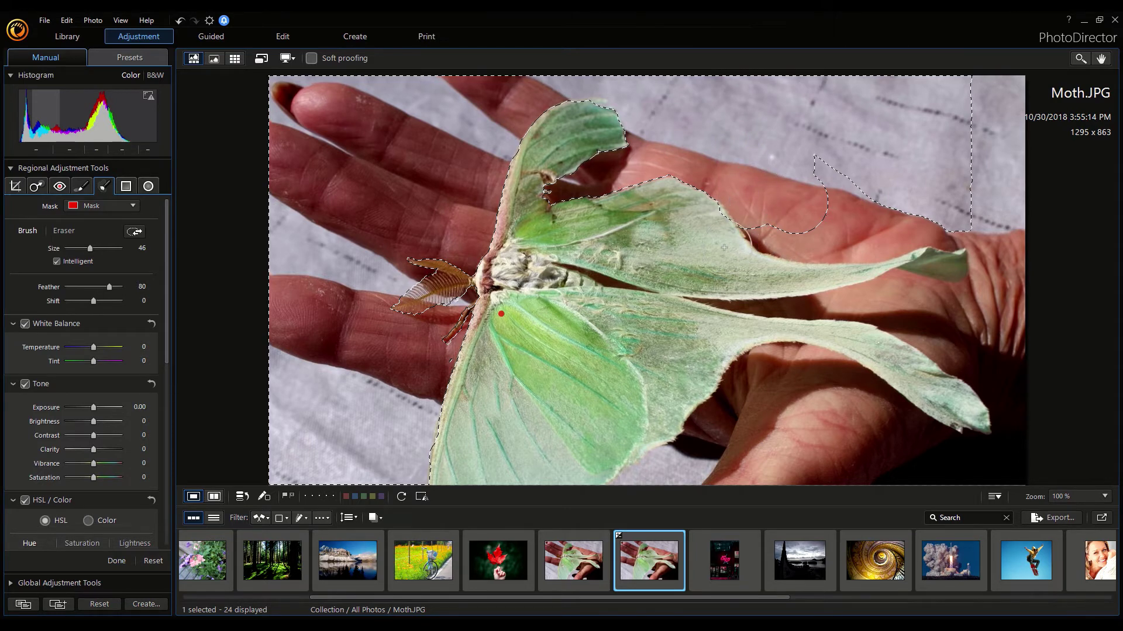
scroll(732, 247, "down", 5)
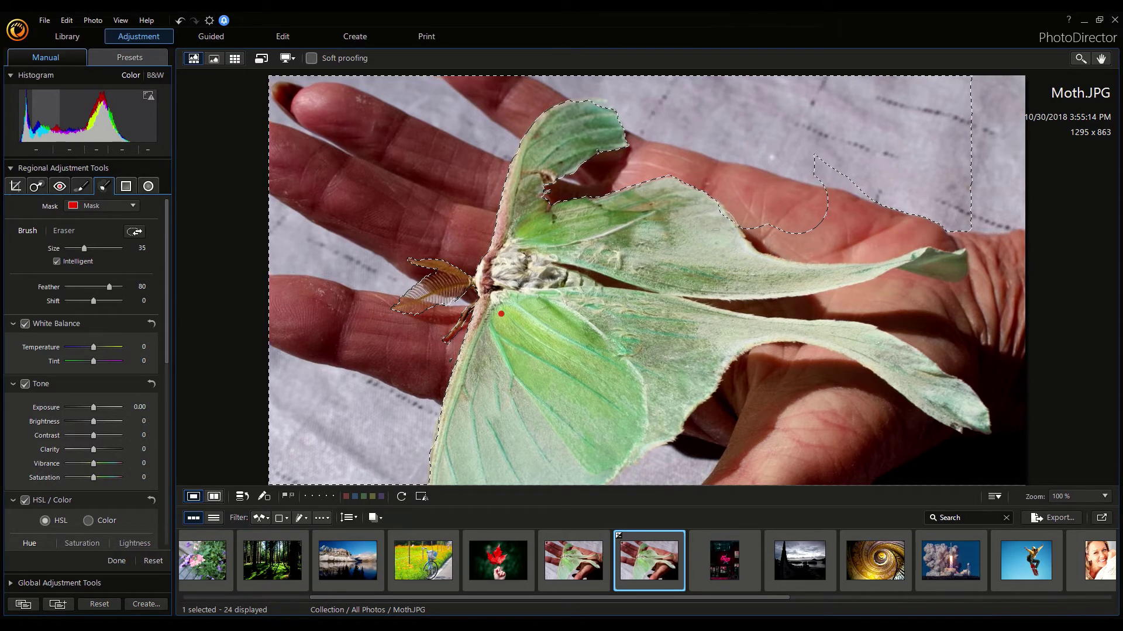
scroll(773, 248, "up", 2)
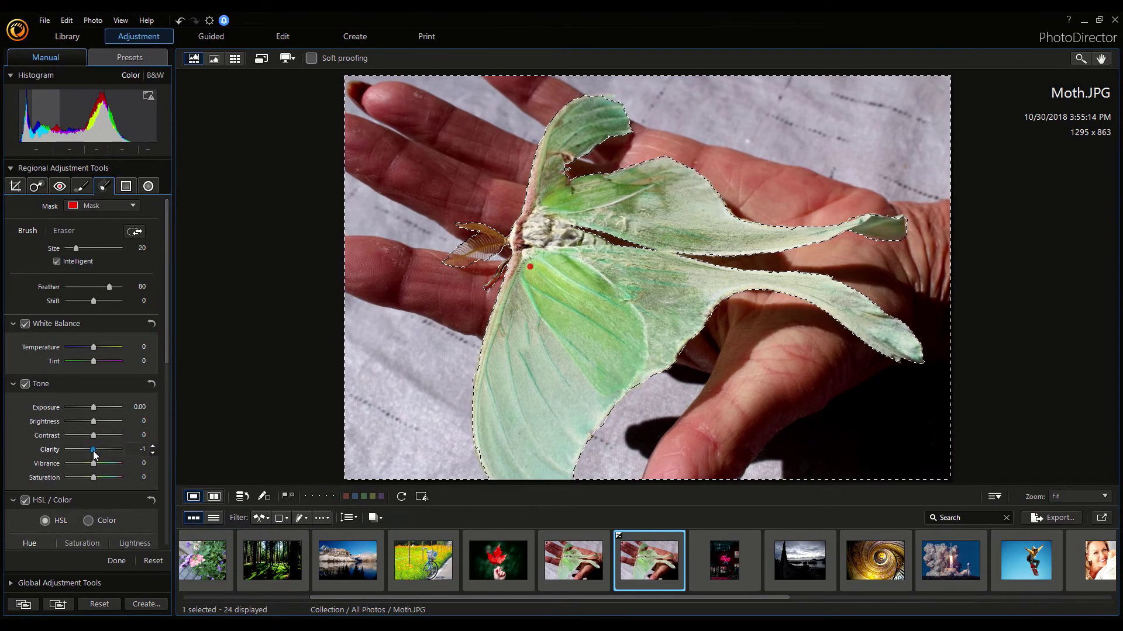
Try a Clarity of -31 and a Contrast of -100 on the masked area around the moth, and reset the contrast.
left_click_drag(94, 450, 66, 439)
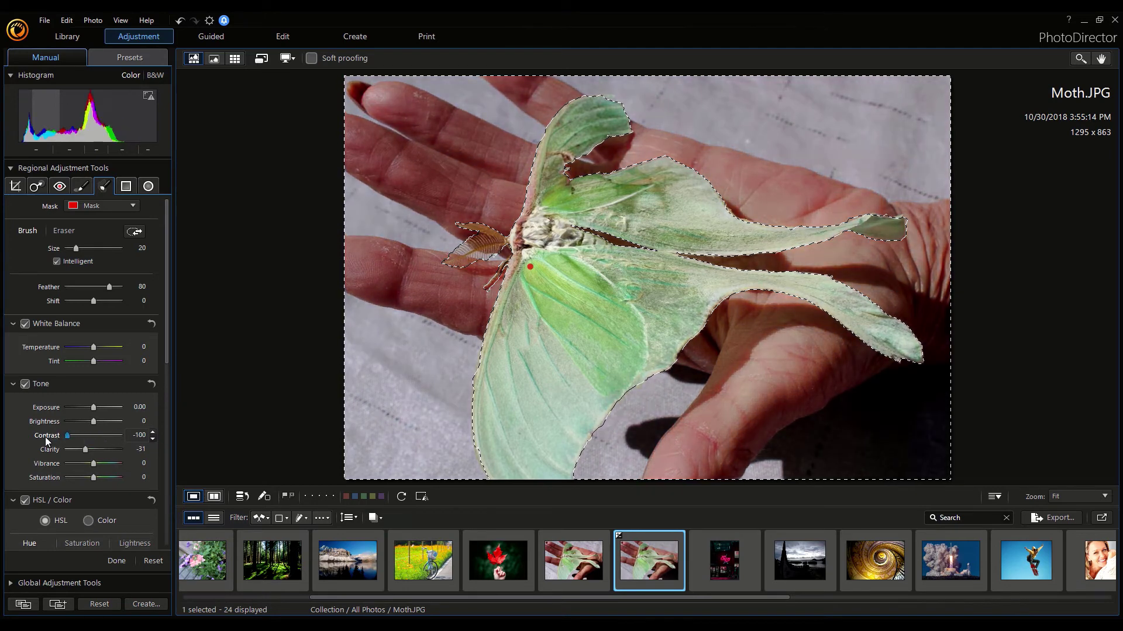
double_click(44, 437)
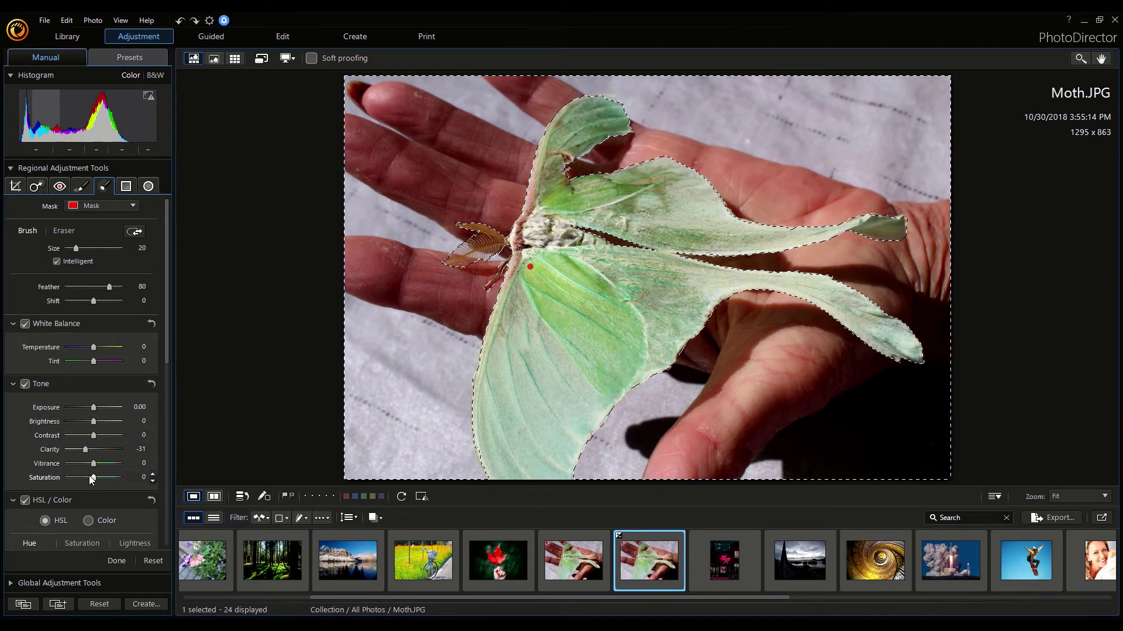
left_click_drag(92, 366, 108, 369)
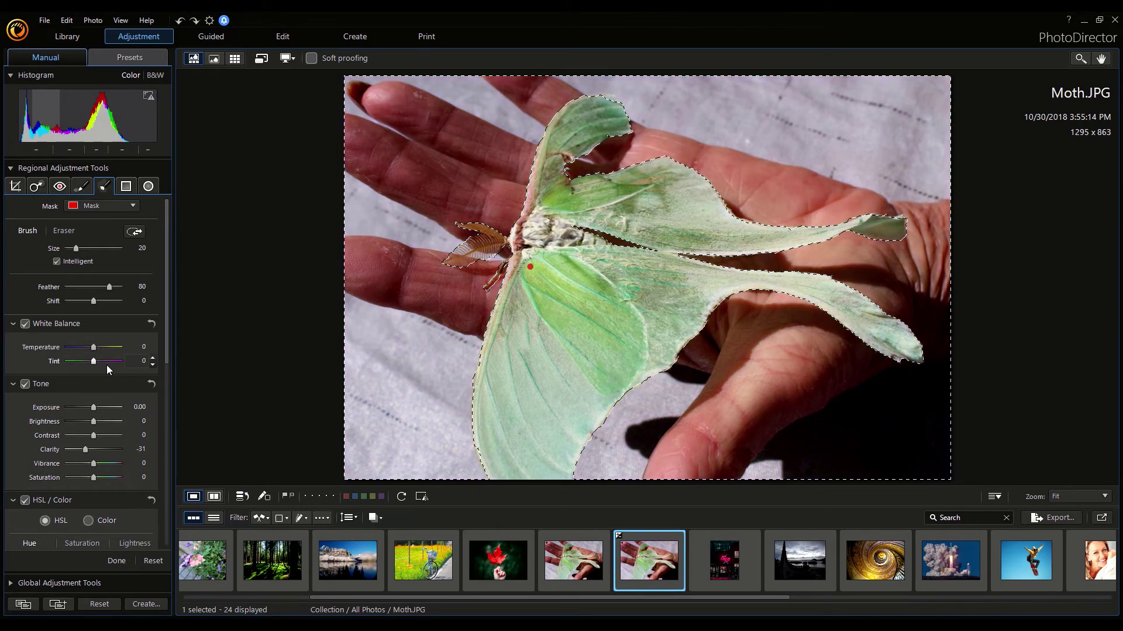
Try a saturation change on the masked area, undo it and set the Clarity to 15.
scroll(97, 304, "down", 3)
mouse_move(97, 302)
left_mouse_down()
mouse_move(86, 300)
mouse_move(99, 300)
left_mouse_up()
key("ctrl+z")
key("ctrl+z")
key("ctrl+z")
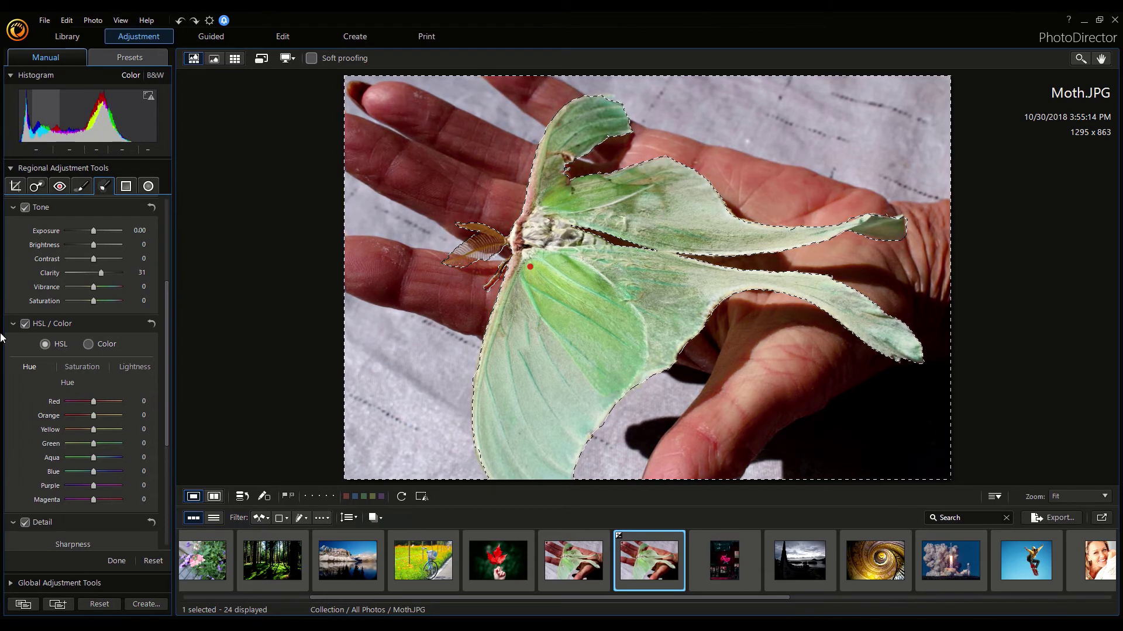
left_click_drag(101, 273, 99, 276)
key("ctrl+z")
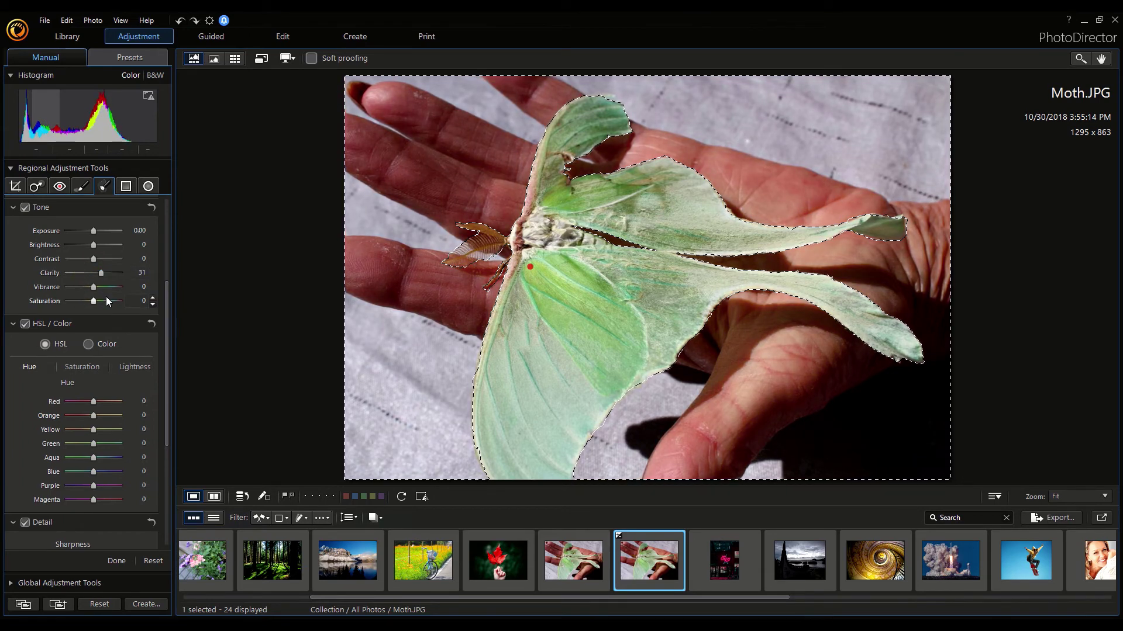
Switch the HSL / Color adjustment to Color mode, try a red Hue of -22 and Saturation of -100, and undo both.
left_click(88, 343)
mouse_move(94, 398)
left_mouse_down()
mouse_move(153, 407)
mouse_move(96, 404)
left_mouse_up()
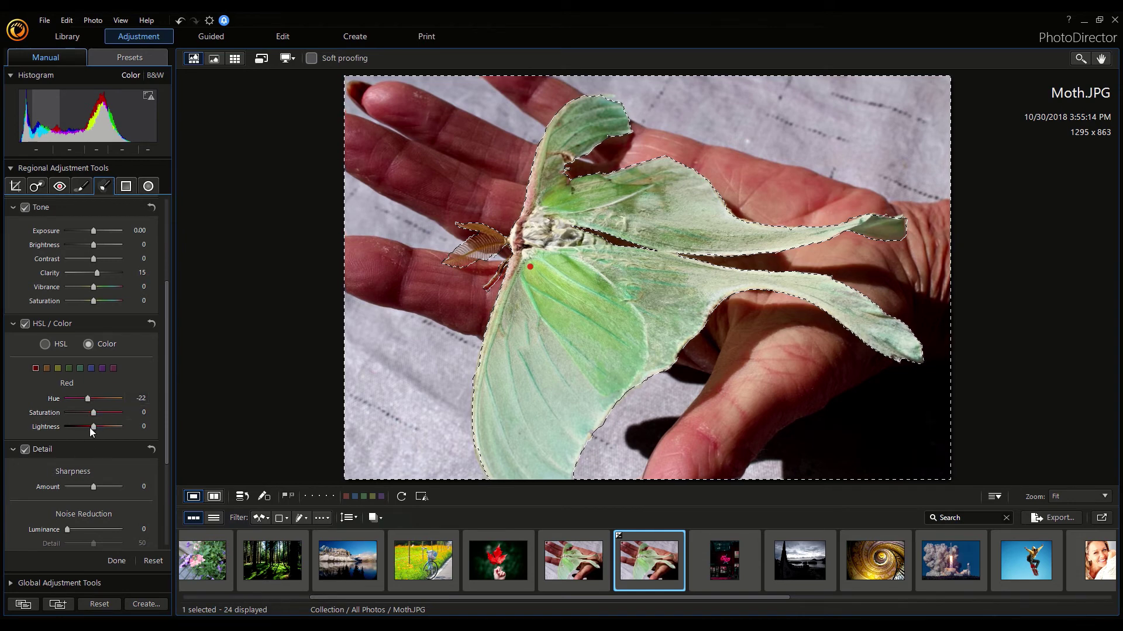
left_click_drag(93, 415, 102, 421)
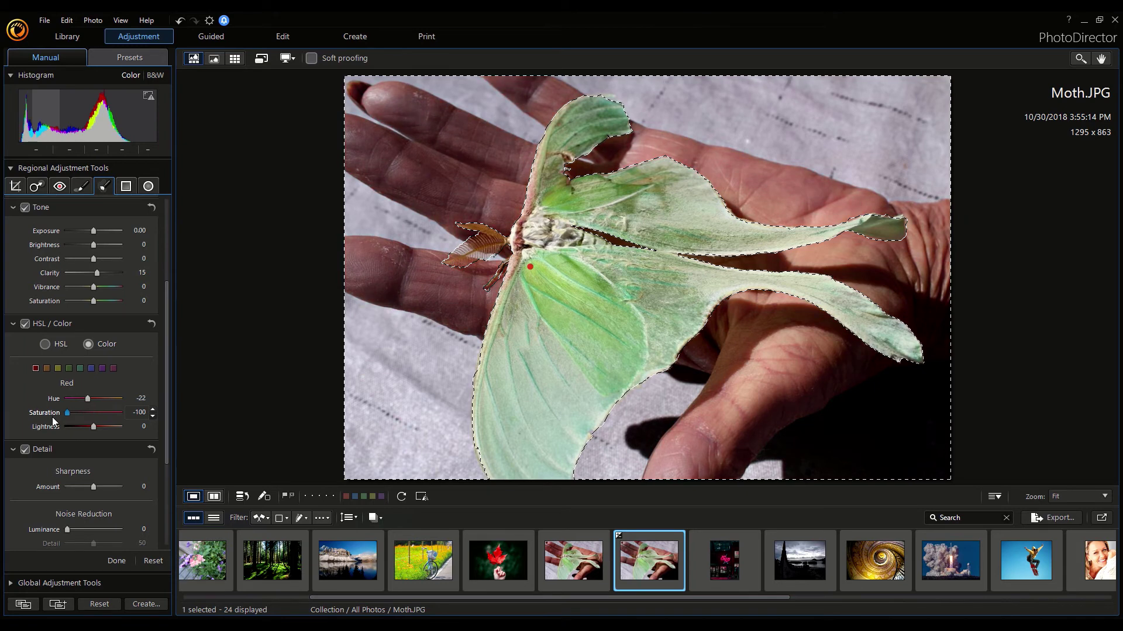
key("ctrl+z")
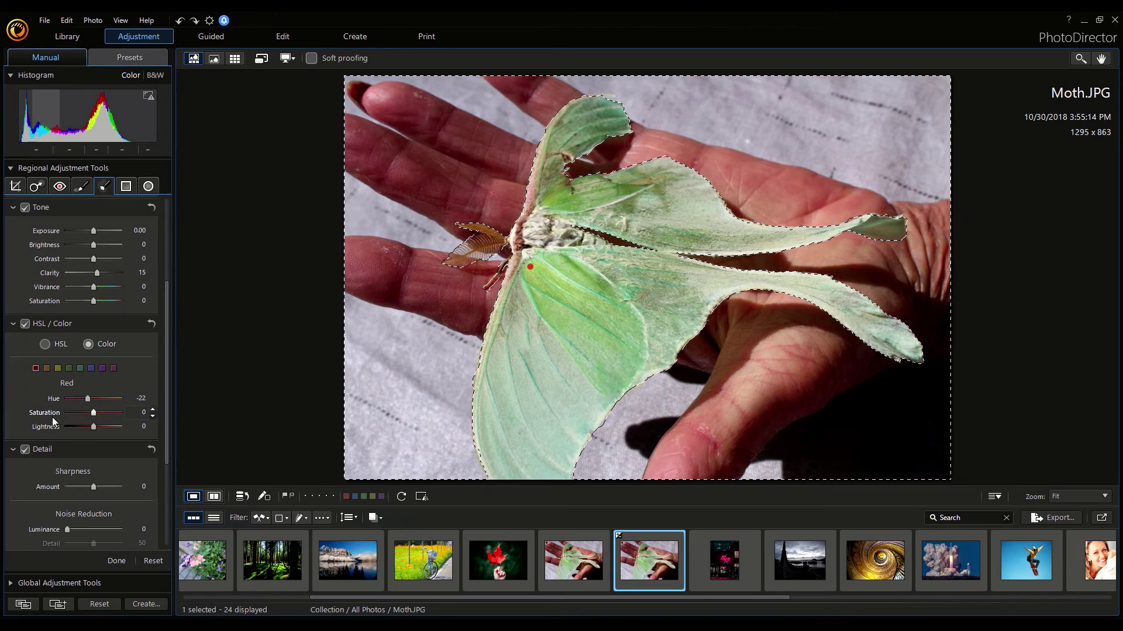
key("ctrl+z")
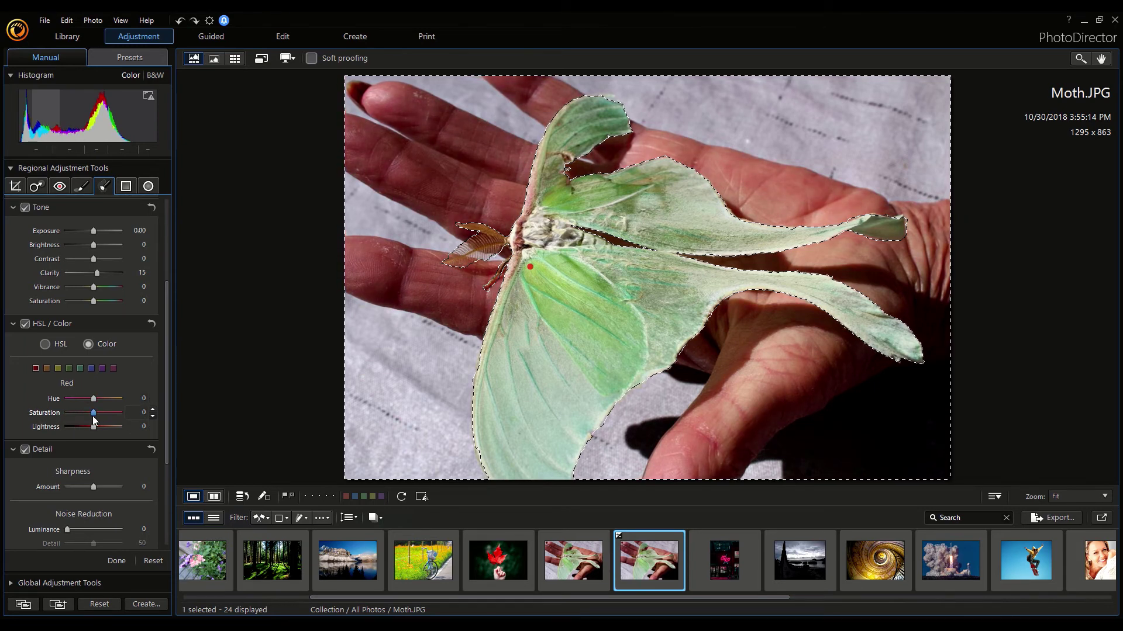
Set the red Lightness to -71 and the Sharpness amount to 47 for the masked area.
left_click_drag(93, 427, 74, 427)
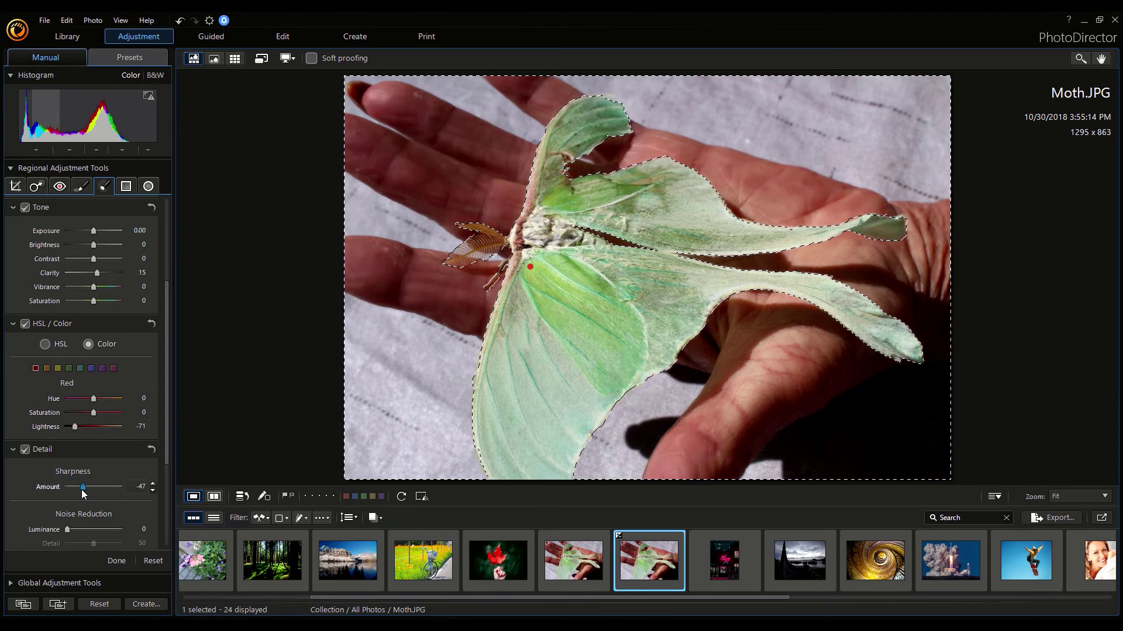
left_click_drag(93, 487, 81, 493)
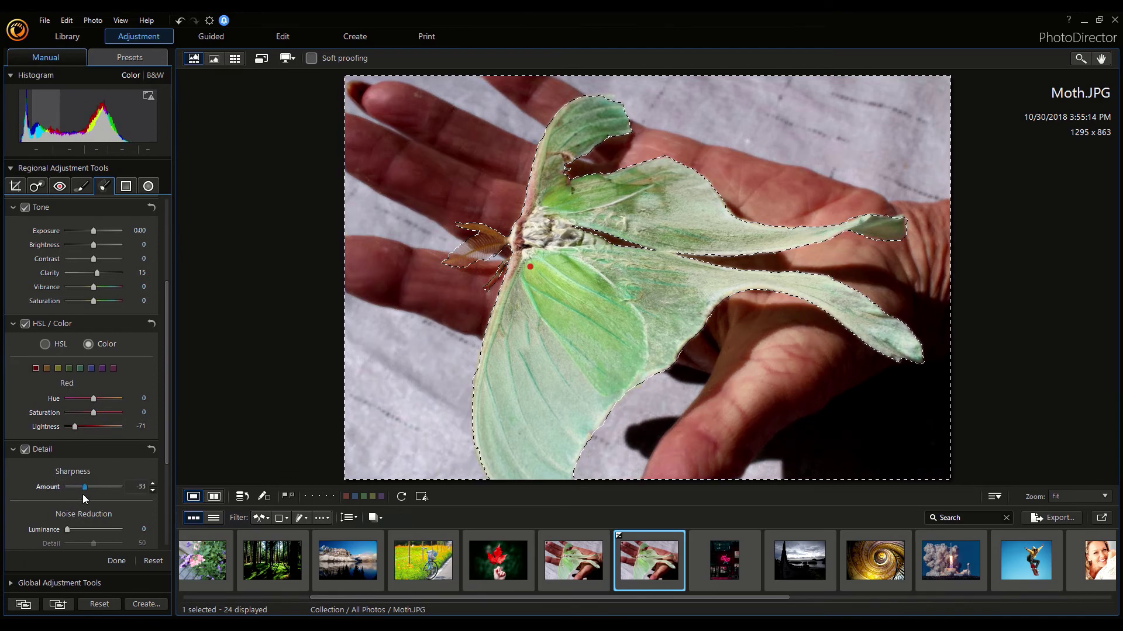
left_click_drag(83, 493, 107, 494)
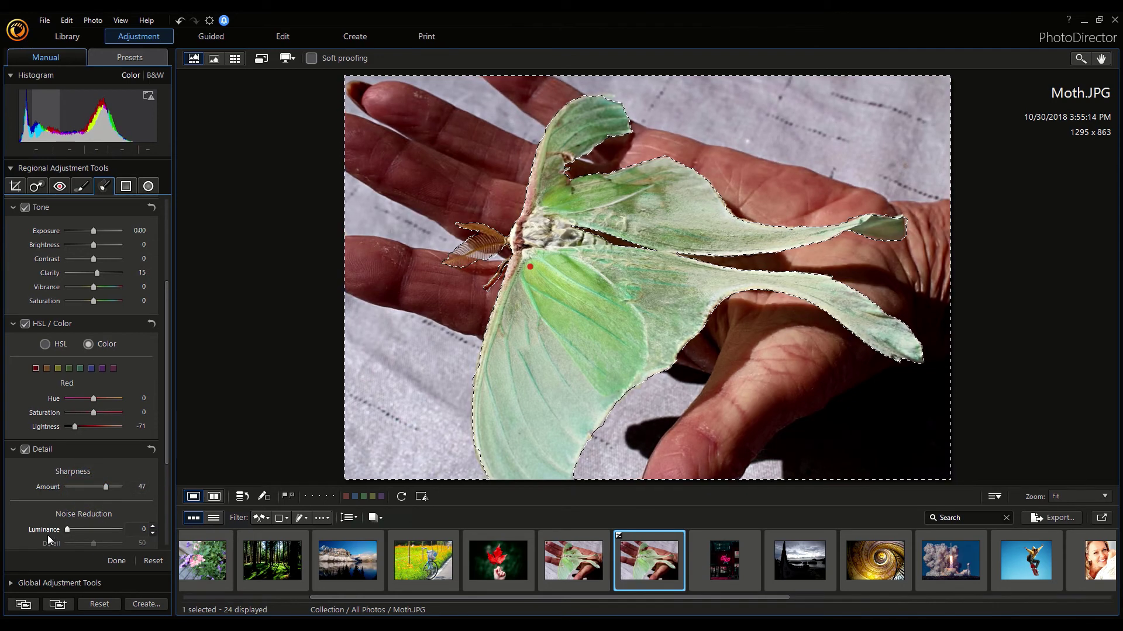
Try a color noise reduction of 26 and a Defringe amount of 100 on the masked area, and reset both.
scroll(47, 535, "down", 3)
left_click_drag(68, 496, 81, 497)
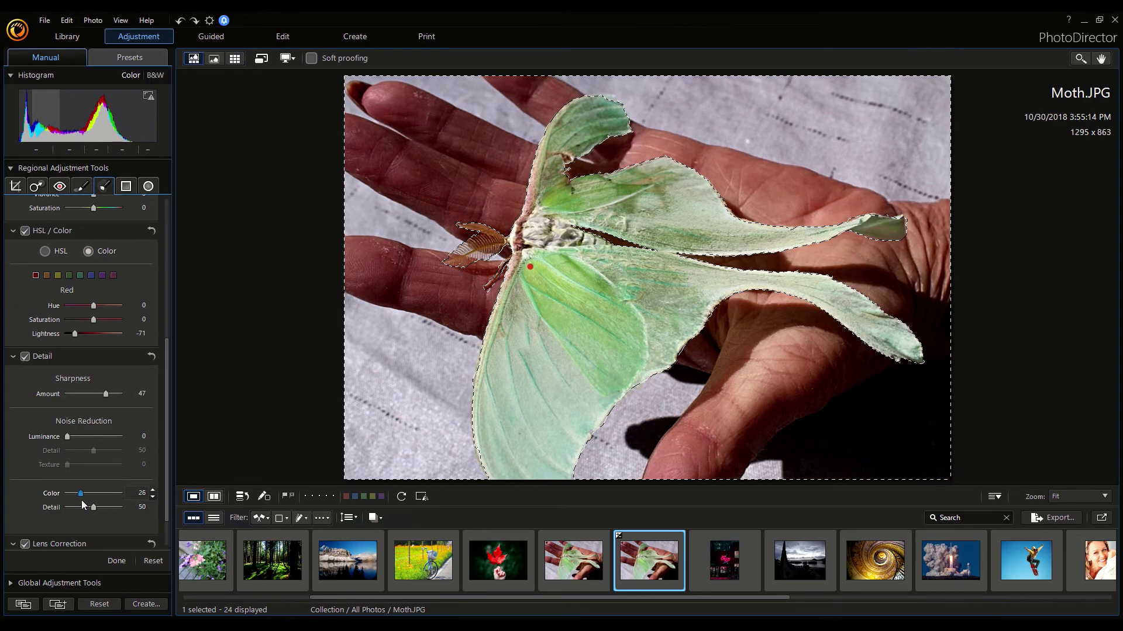
double_click(50, 502)
scroll(59, 520, "down", 2)
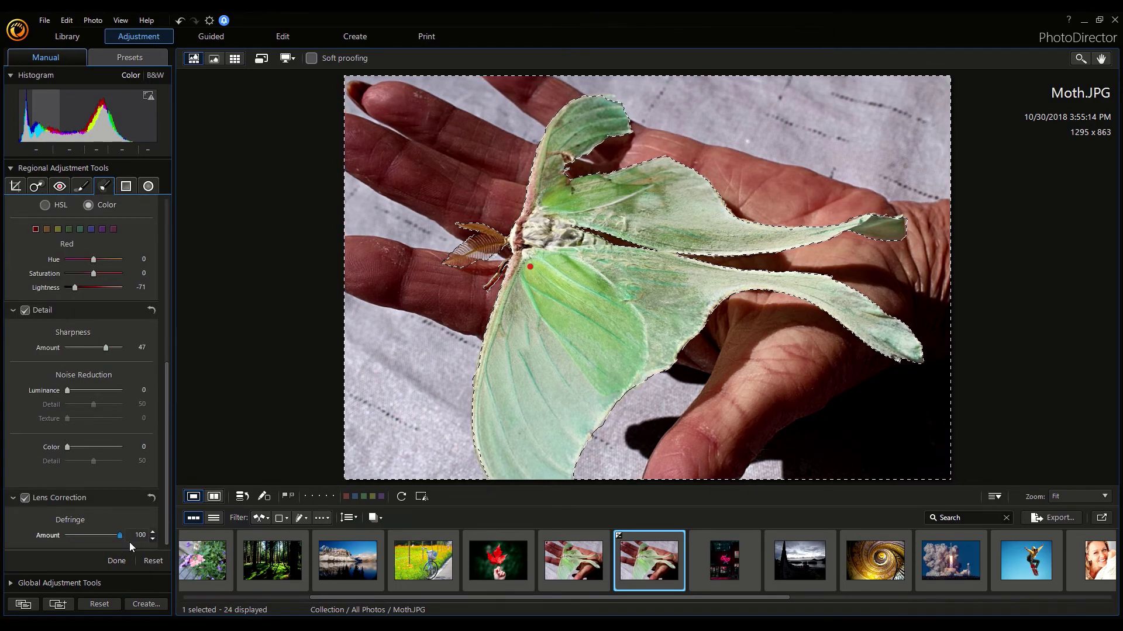
double_click(65, 542)
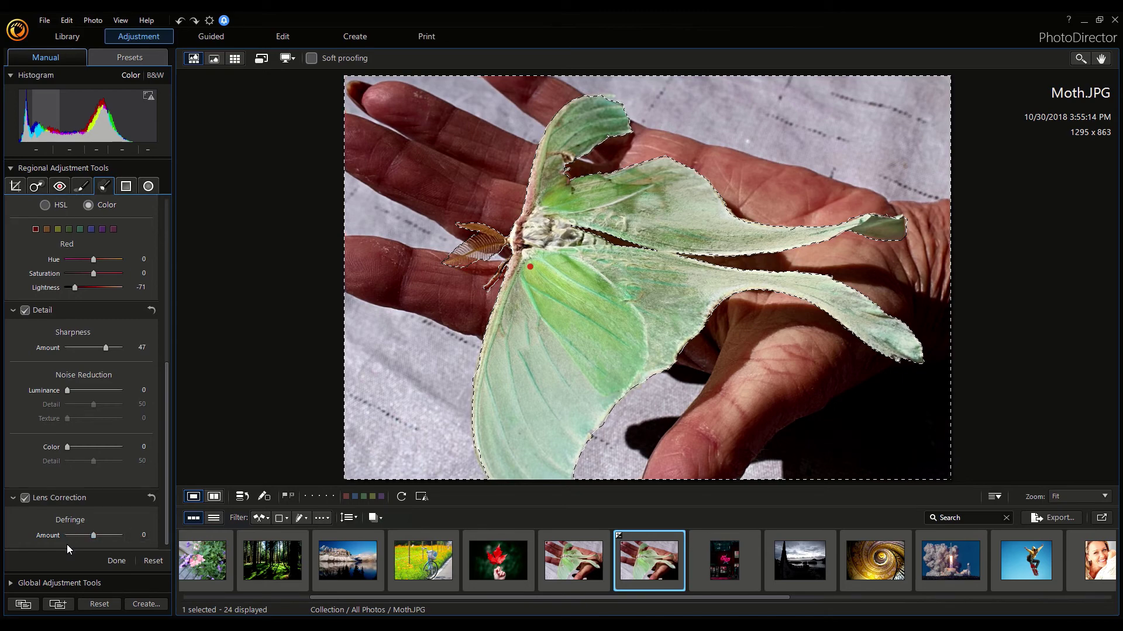
Look at the Gradient mask tool and draw a narrow upright radial mask centred on the moth's body.
left_click(126, 186)
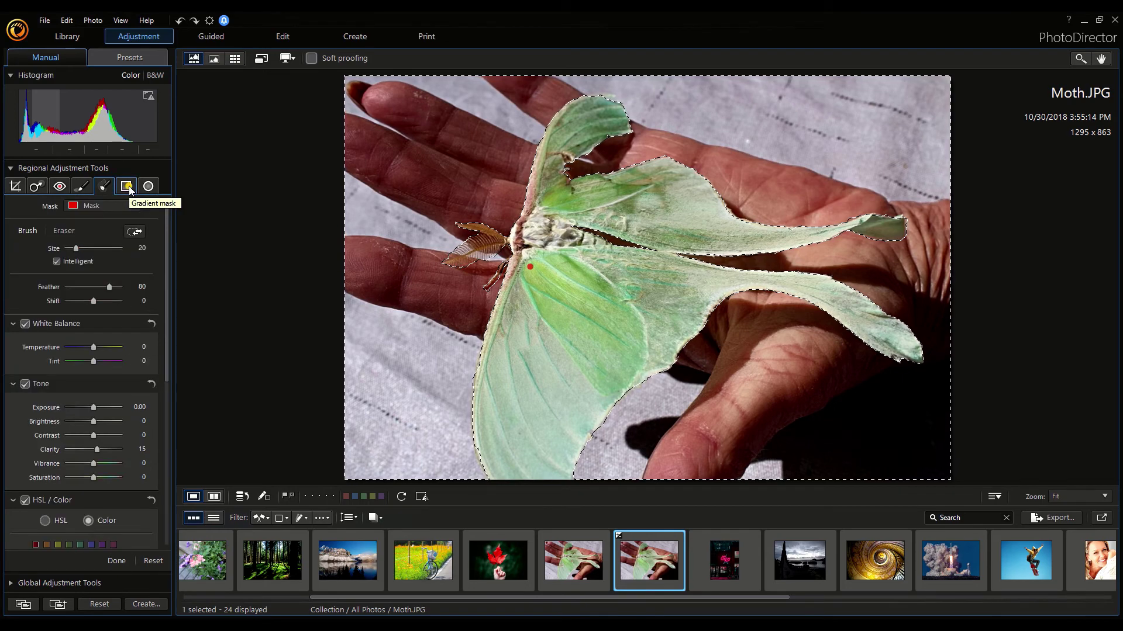
left_click(148, 186)
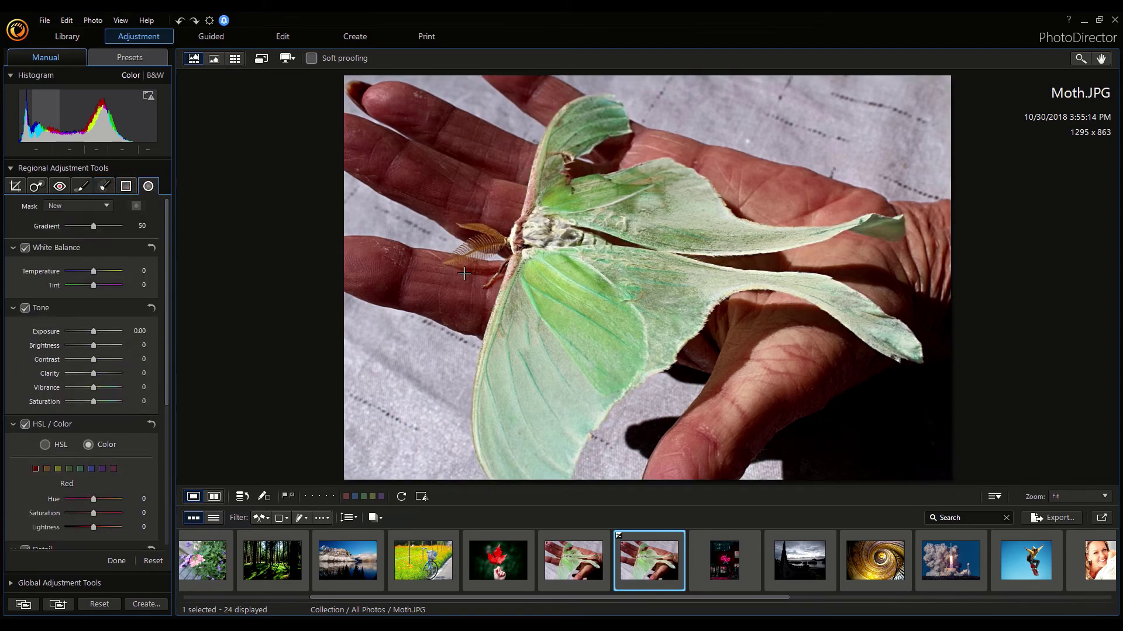
left_click_drag(527, 230, 560, 346)
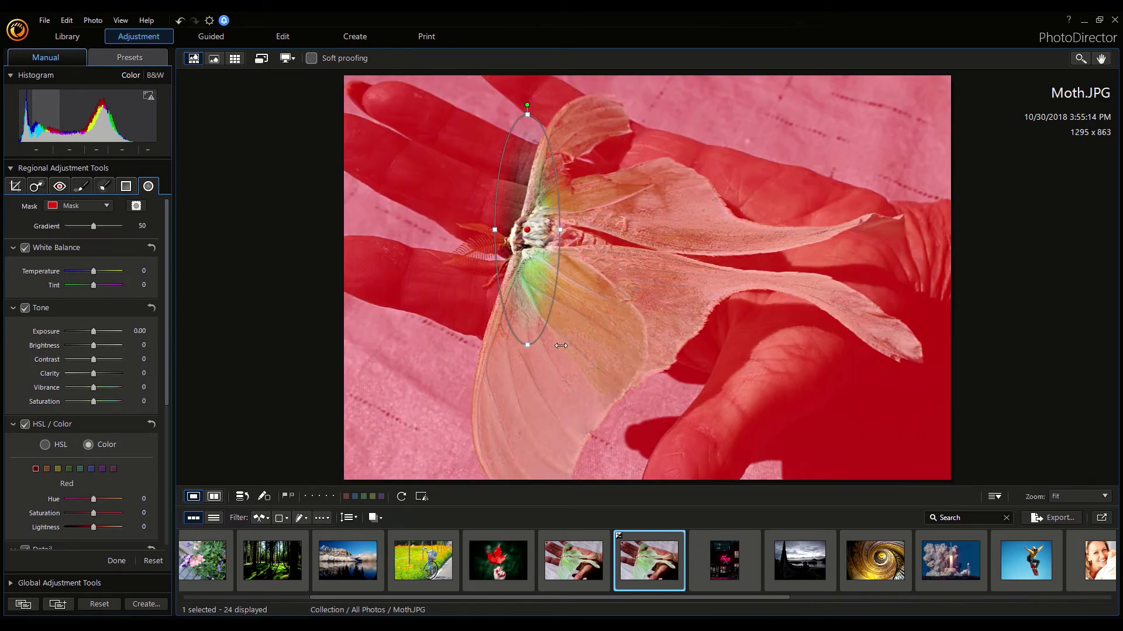
Undo the radial mask and try the High Contrast, Low Contrast, Platinum and Warm black-and-white presets, undoing each.
key("ctrl+z")
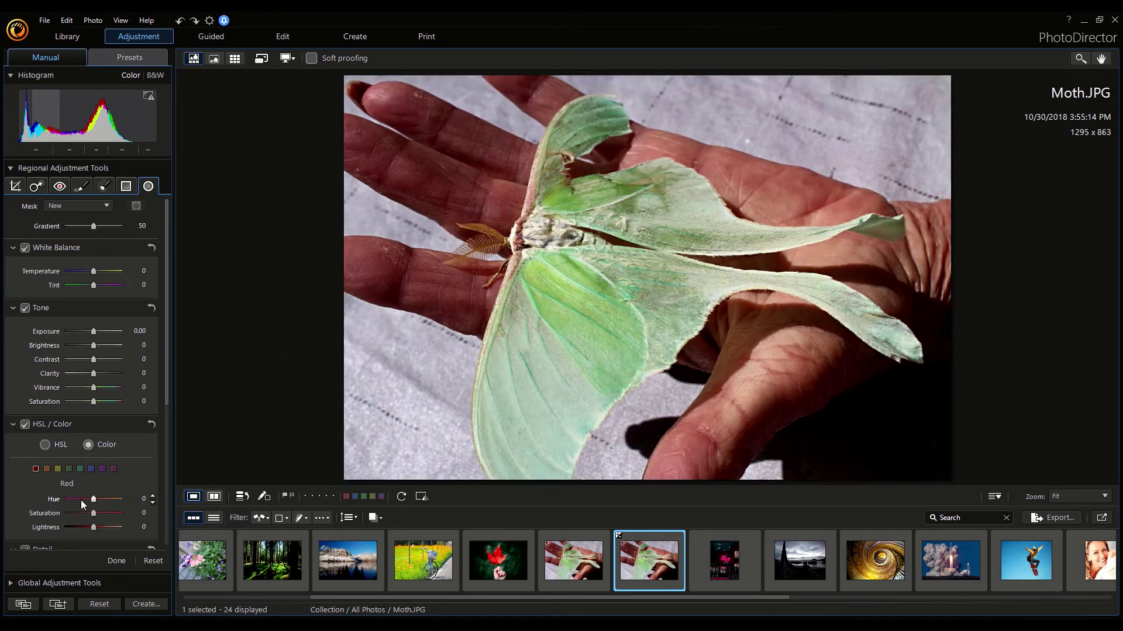
left_click(146, 59)
left_click(64, 206)
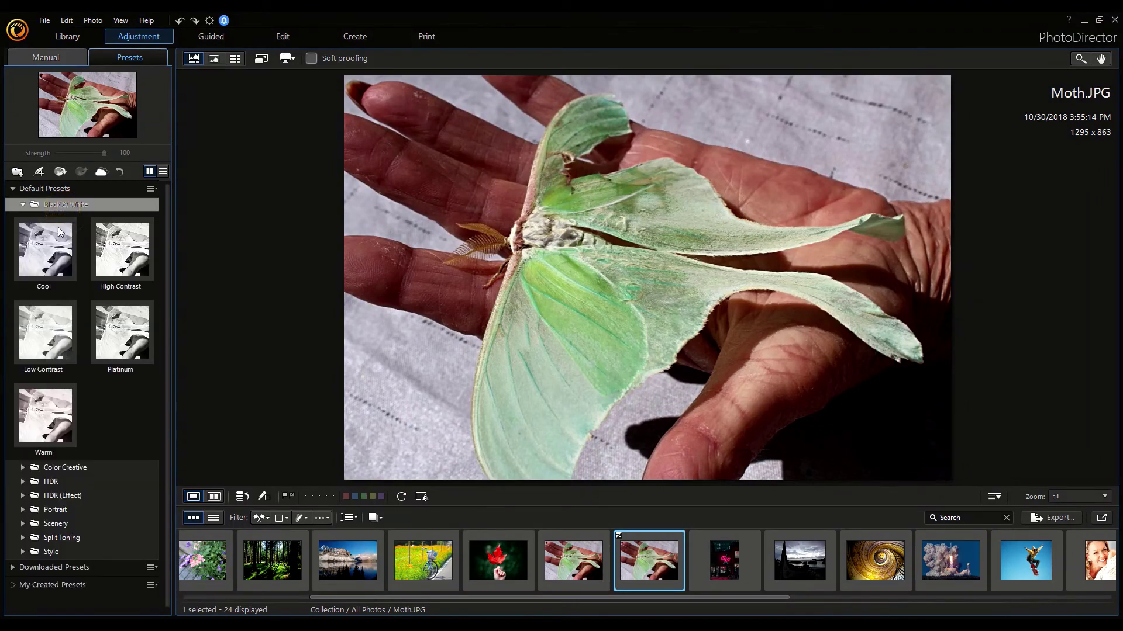
left_click(124, 285)
left_click(41, 342)
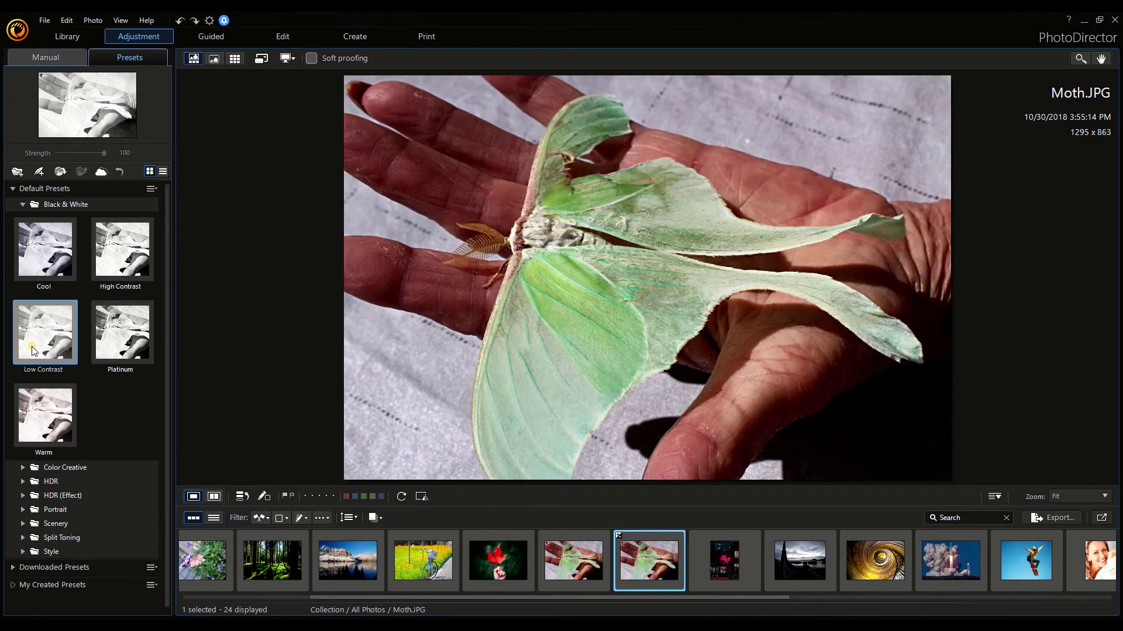
left_click(118, 357)
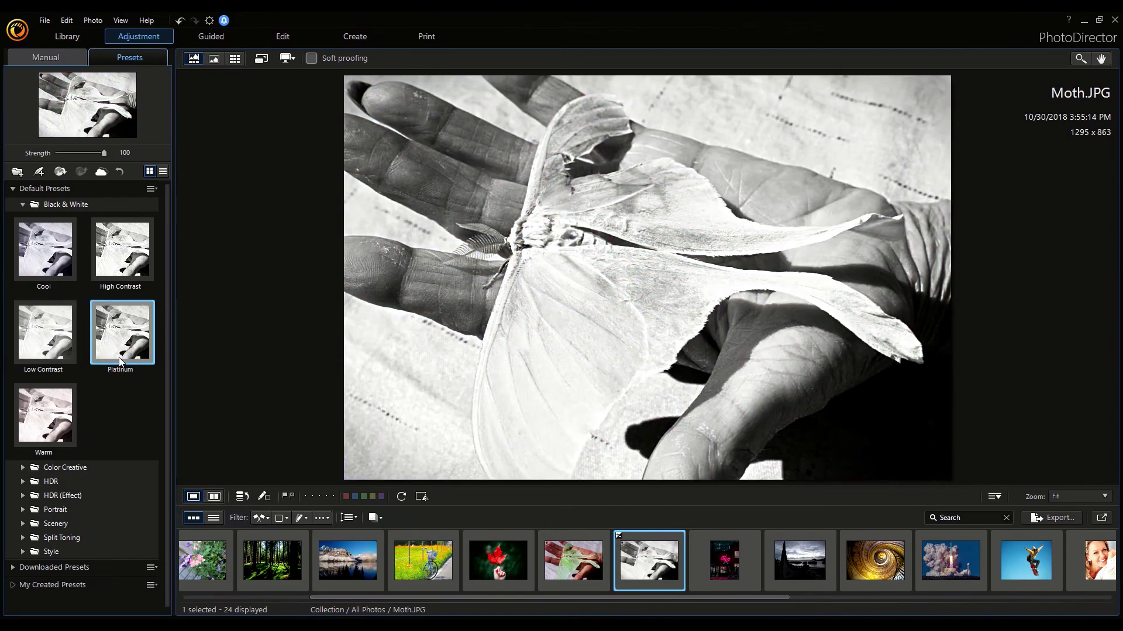
left_click(64, 442)
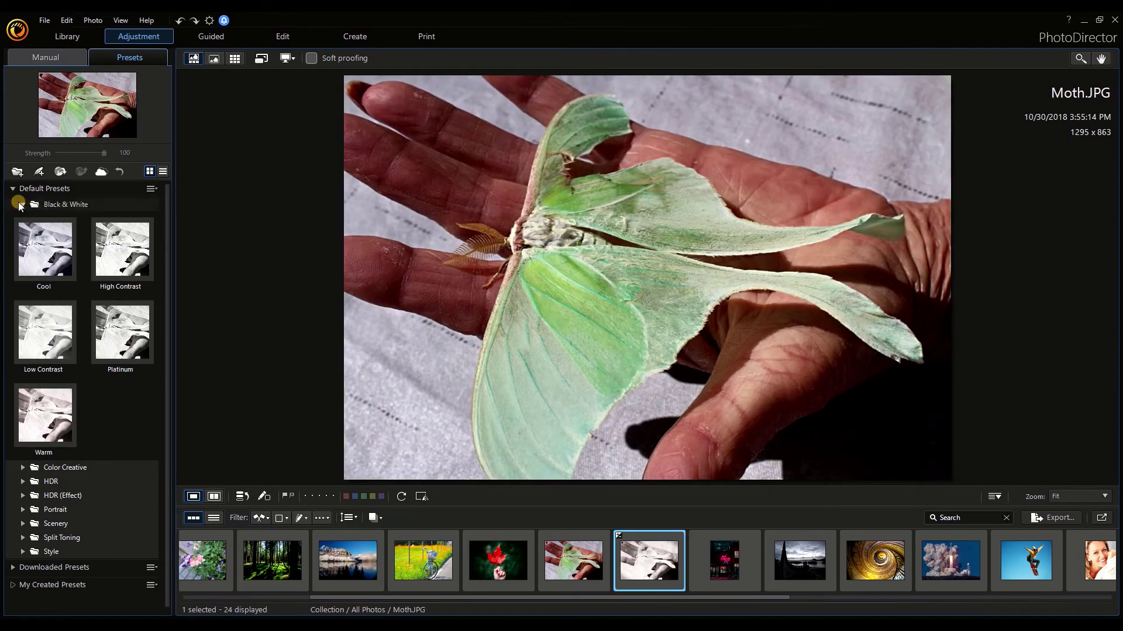
Look through the Color Creative presets, then try the Light HDR and Short Exposure HDR presets on the moth photo and undo both.
left_click(61, 204)
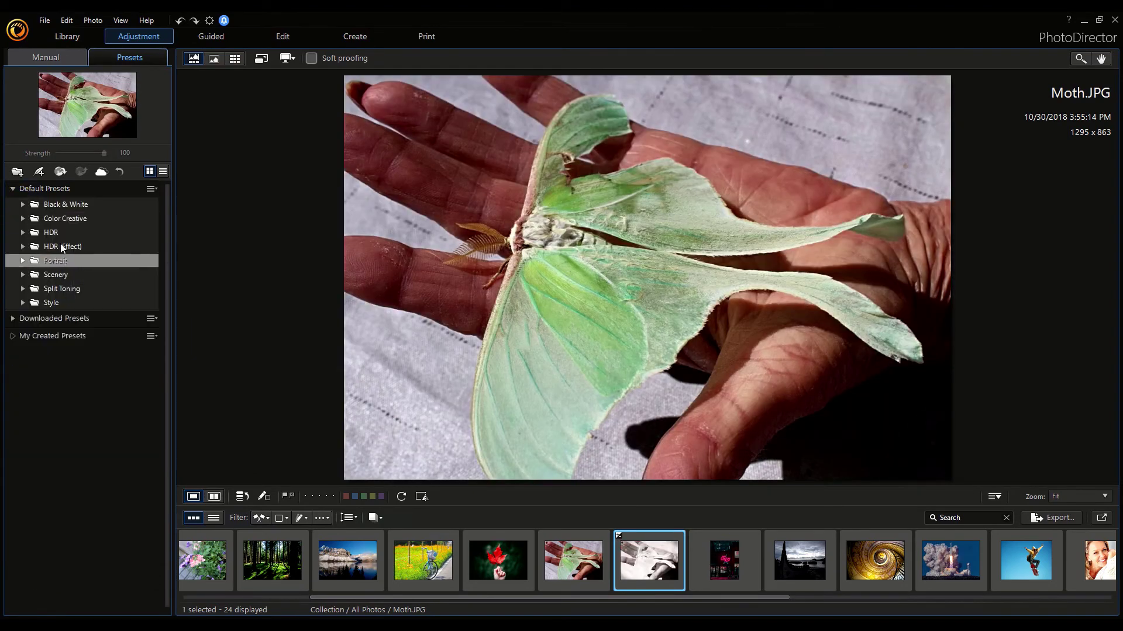
left_click(72, 219)
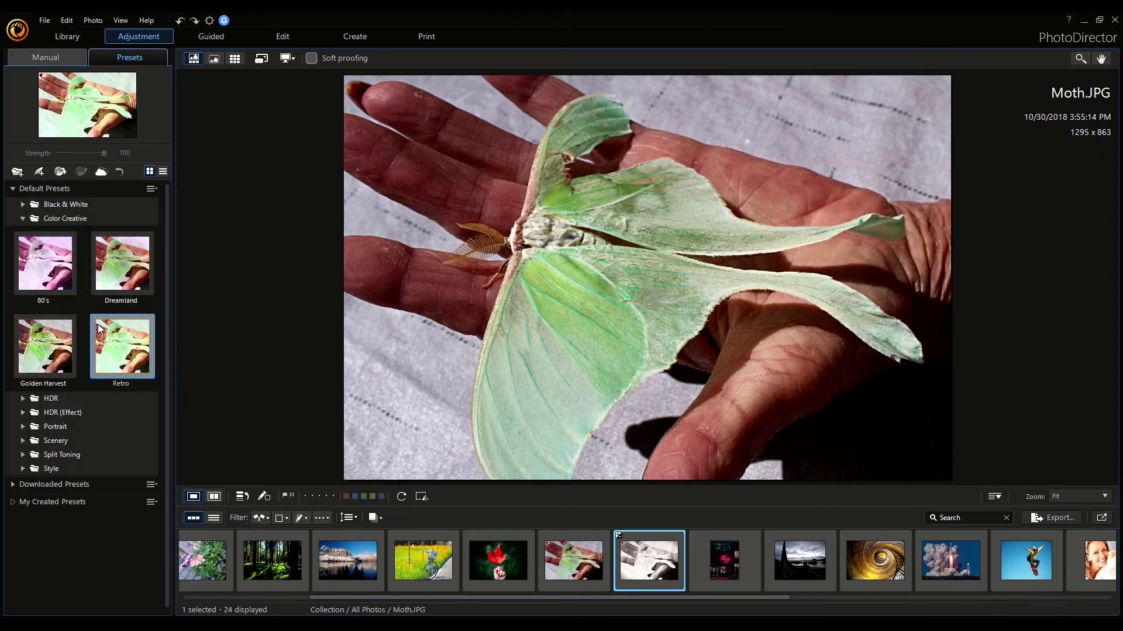
left_click(98, 219)
left_click(95, 232)
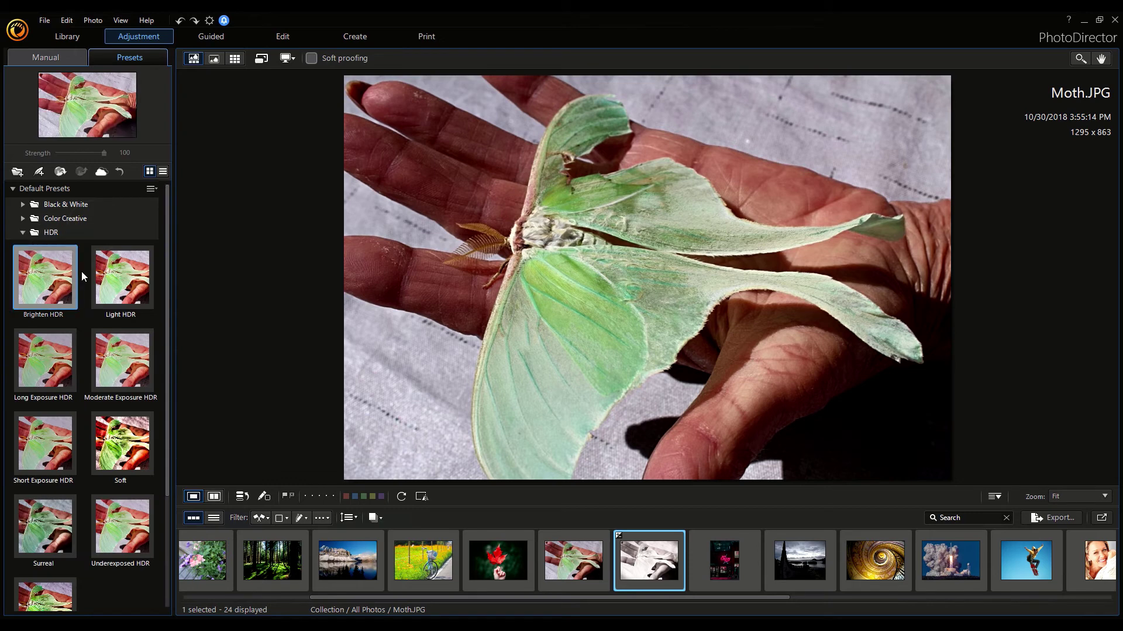
left_click(125, 314)
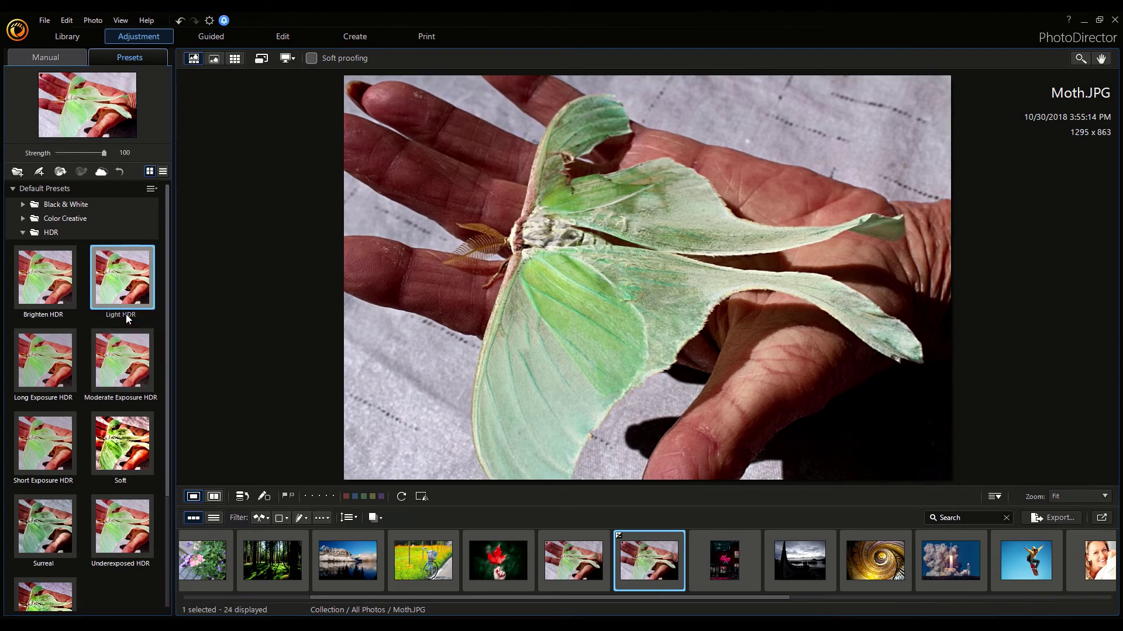
key("ctrl+z")
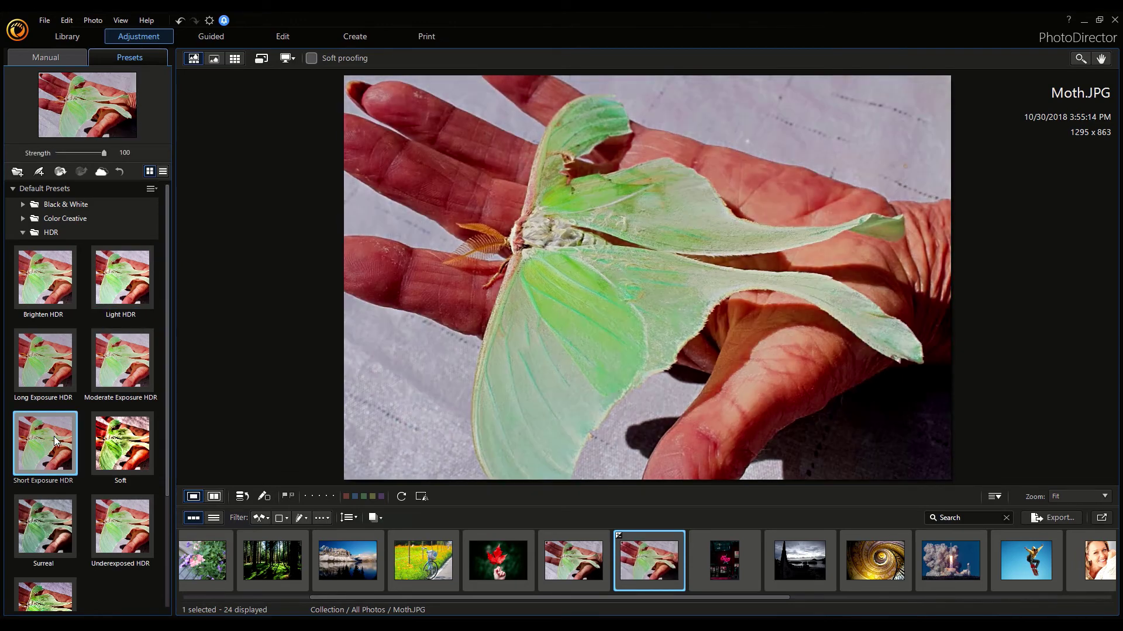
Try the Twilight, French Mustard and Cooler presets on the moth photo, and apply the Calm preset.
scroll(54, 435, "down", 1)
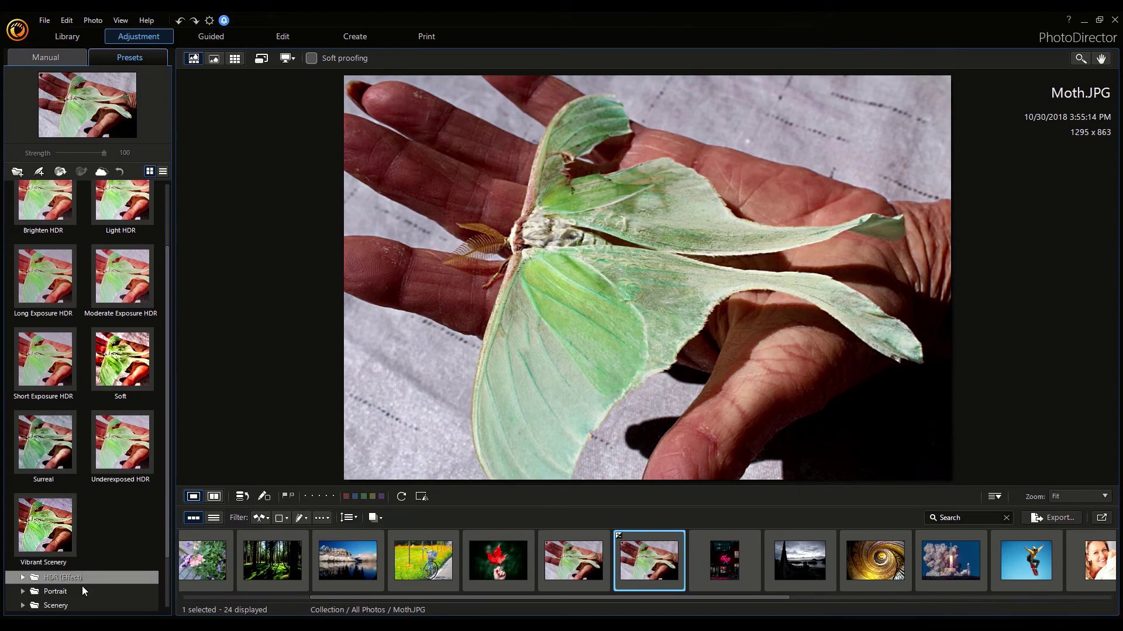
scroll(82, 586, "down", 1)
left_click(82, 561)
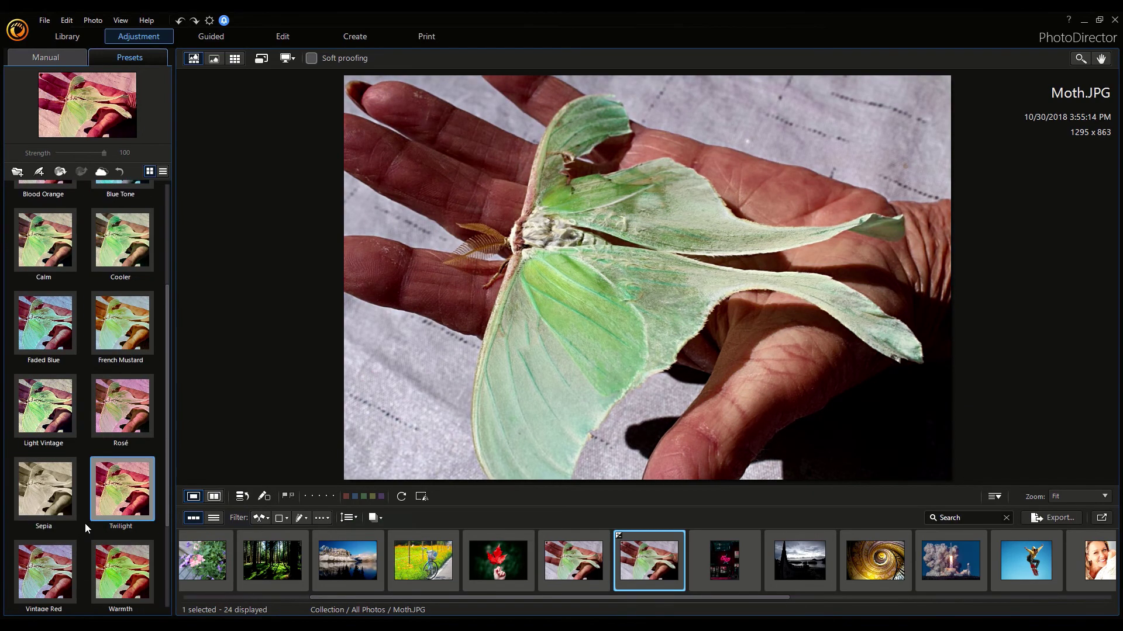
left_click(104, 498)
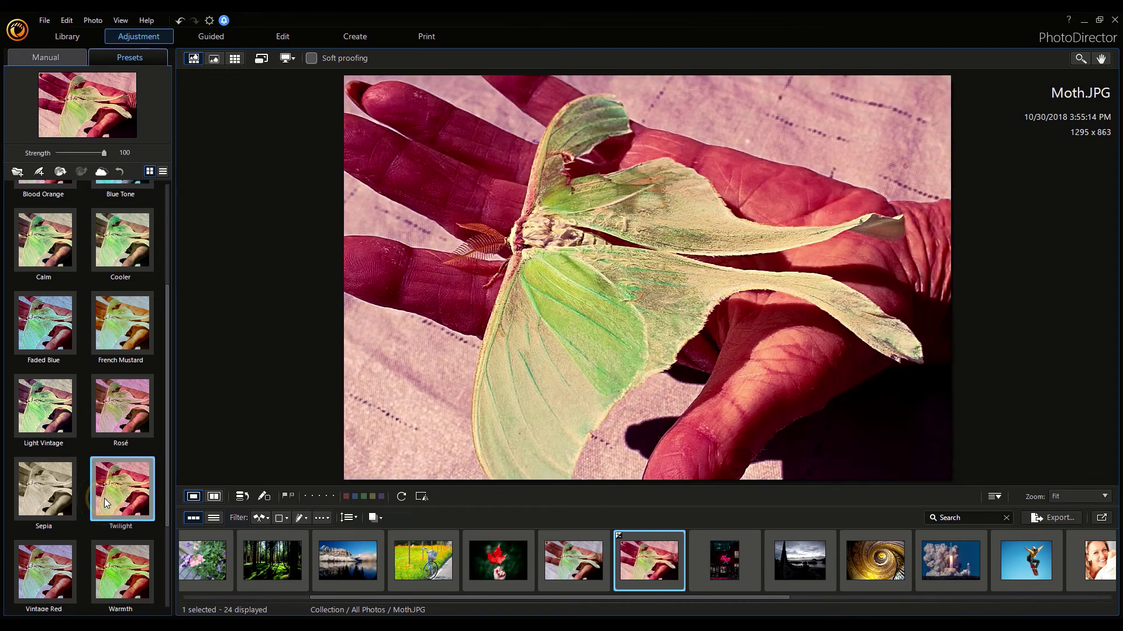
left_click(103, 352)
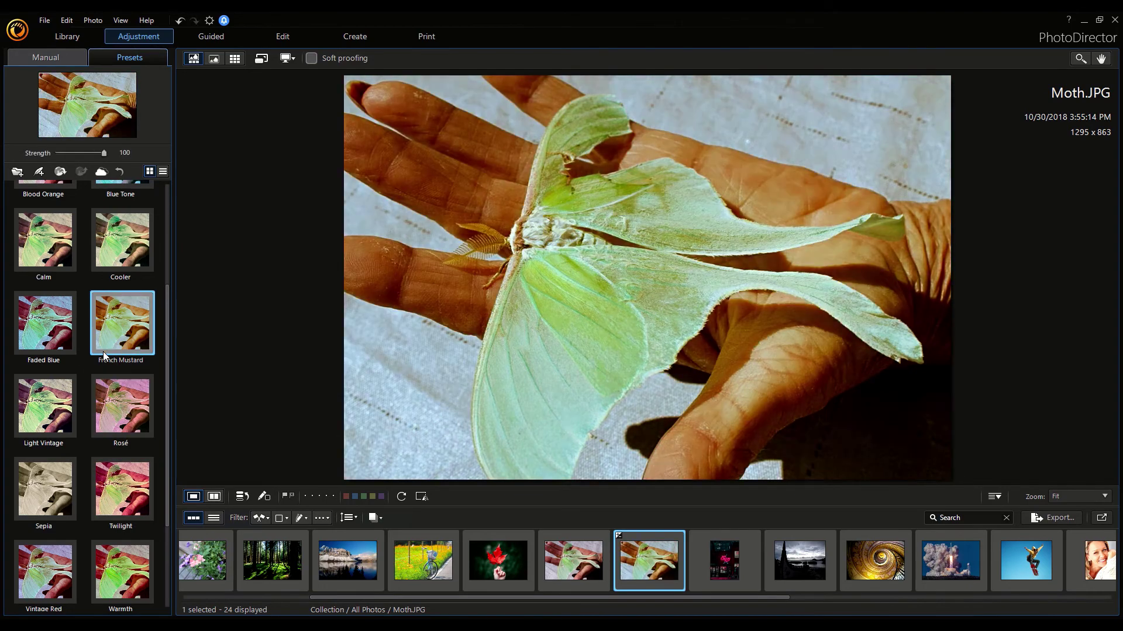
left_click(51, 261)
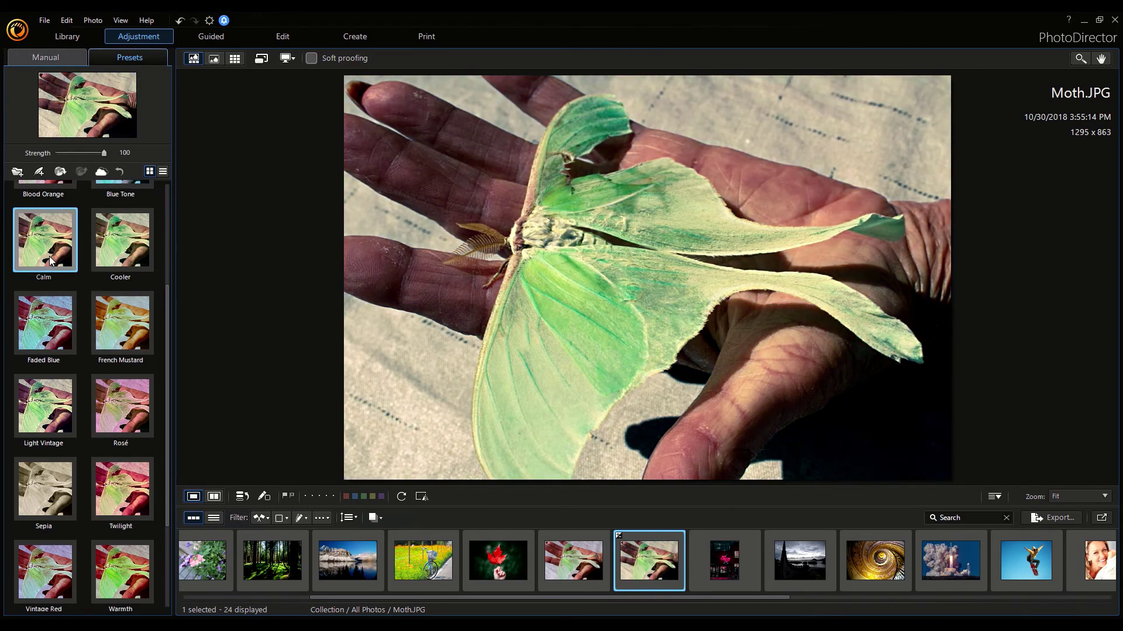
left_click(93, 238)
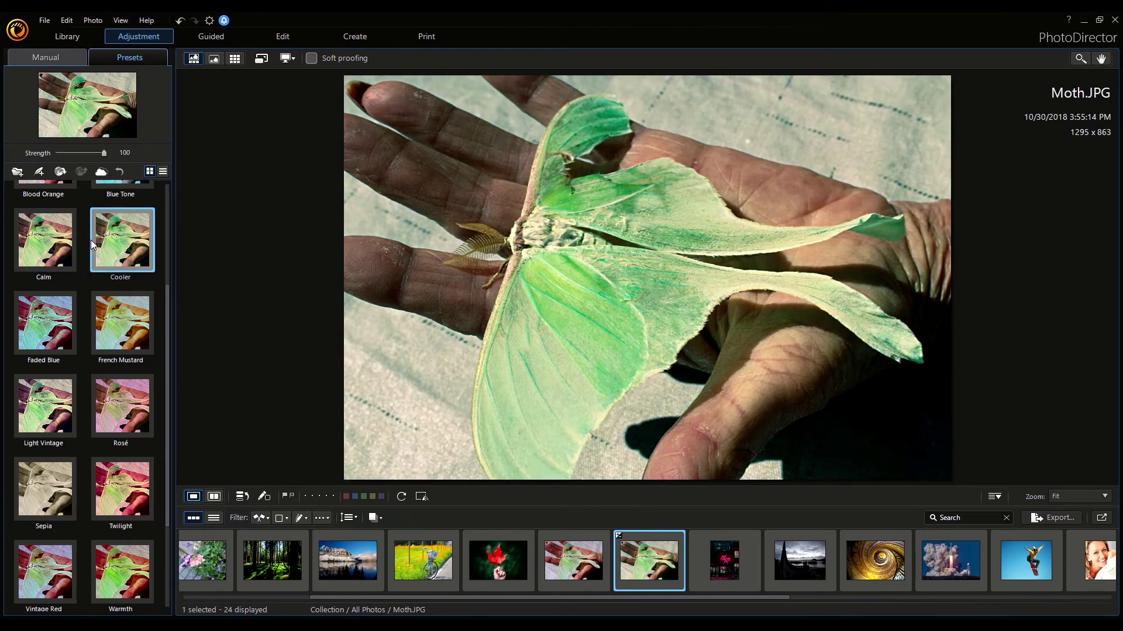
left_click(62, 247)
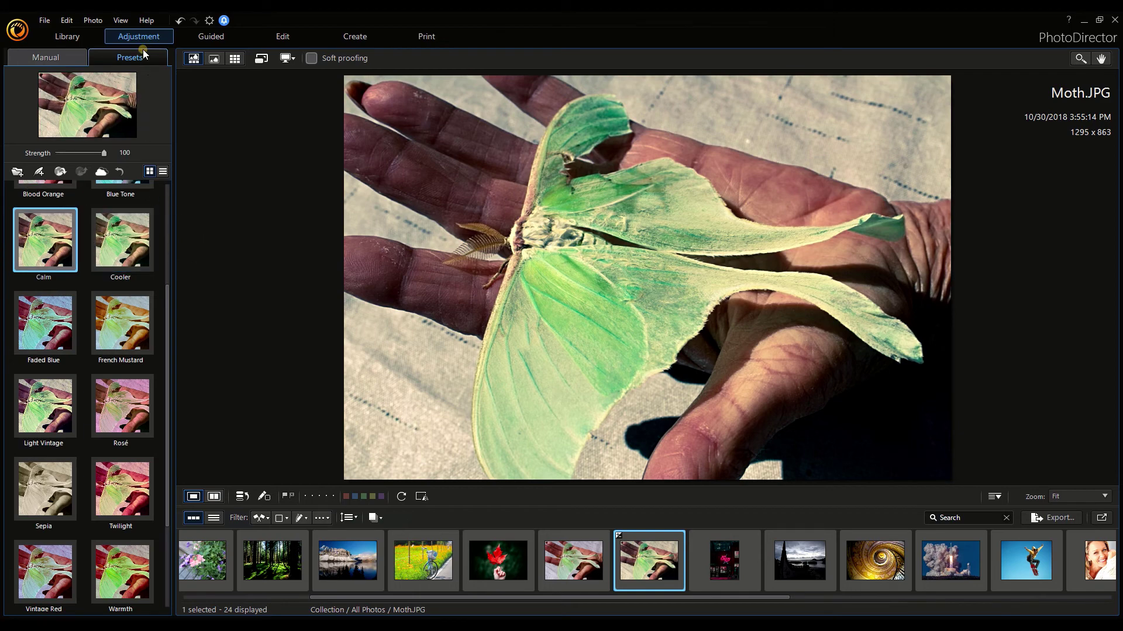
Look at the default AI Style Transfer templates in the Guided module and leave the effect.
left_click(211, 36)
left_click(111, 149)
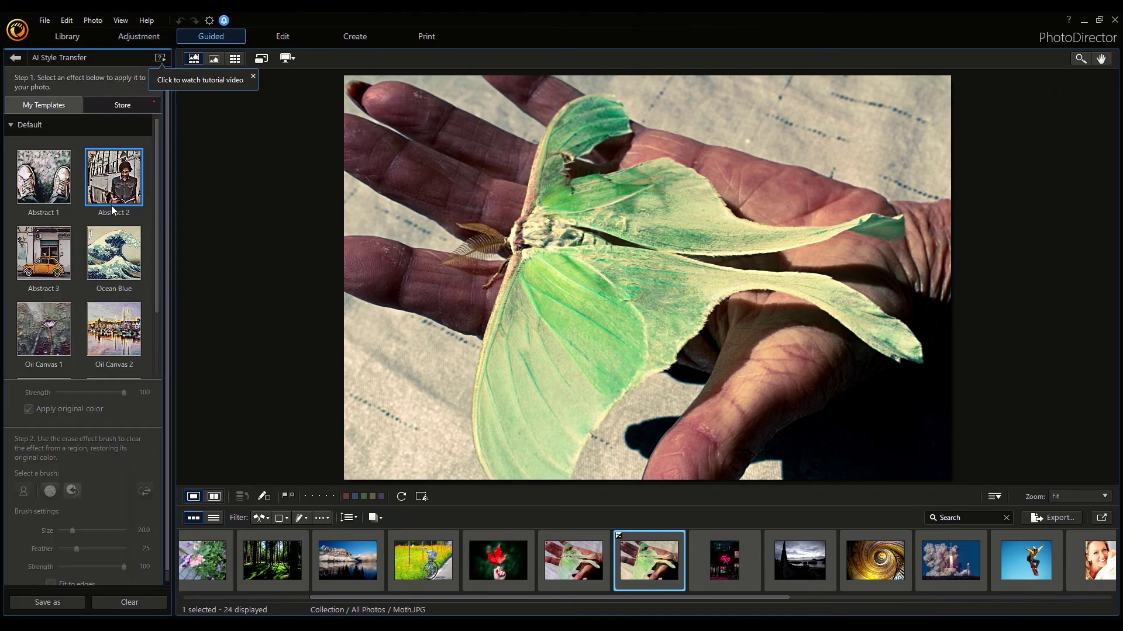
left_click(107, 125)
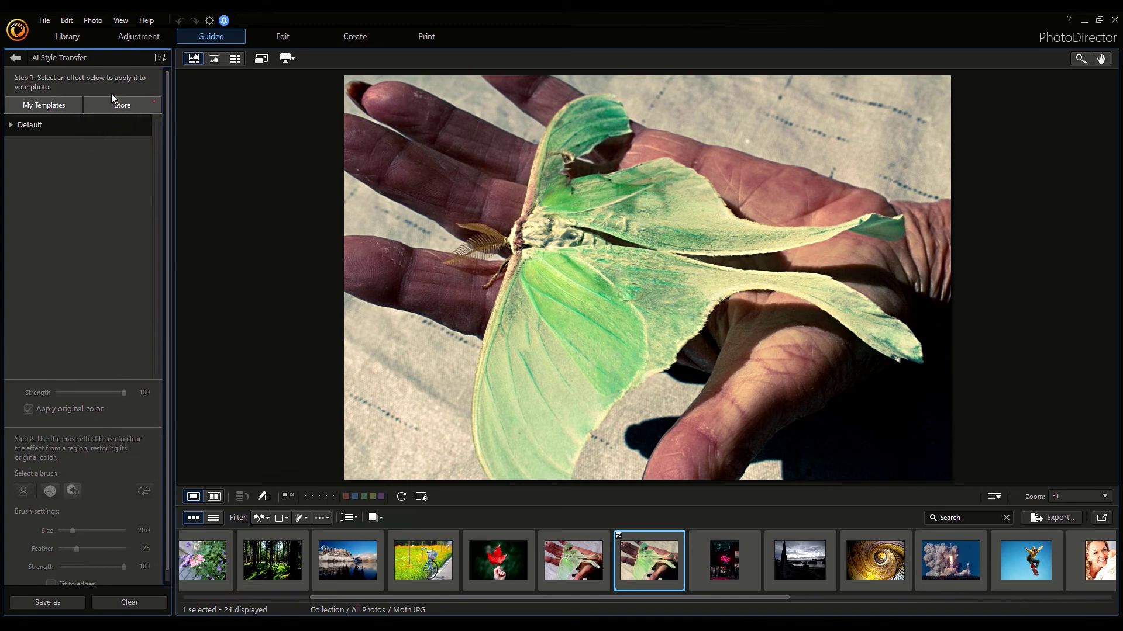
left_click(14, 59)
Try a circular Soft Focus blur of degree 1, undo it, enlarge both blur circles around the moth, and leave without saving.
left_click(67, 219)
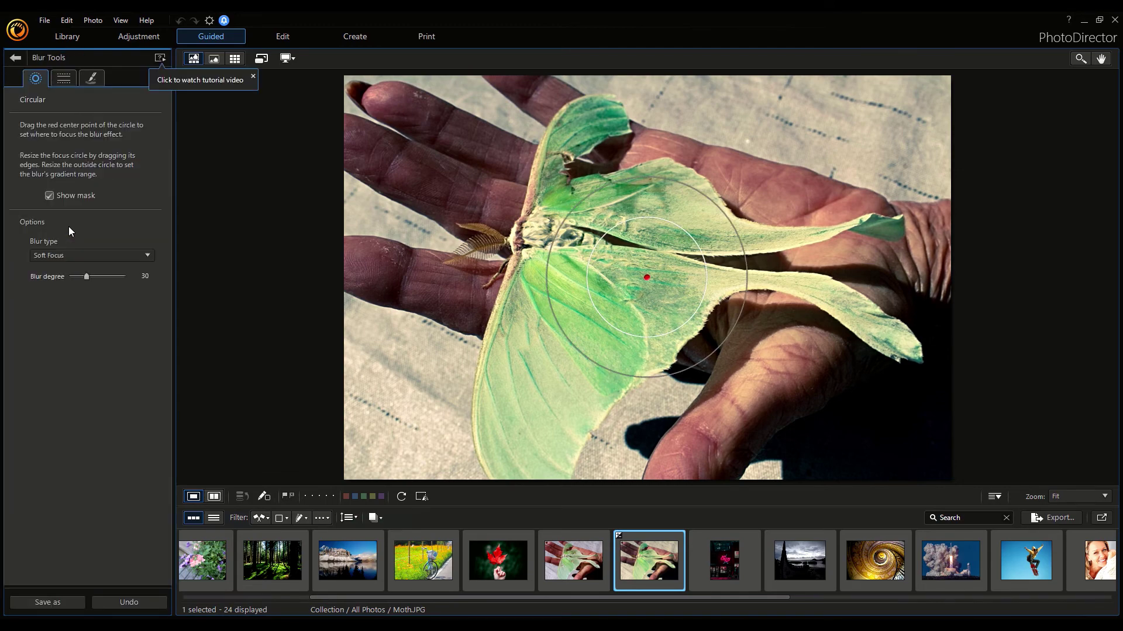
left_click_drag(86, 277, 54, 285)
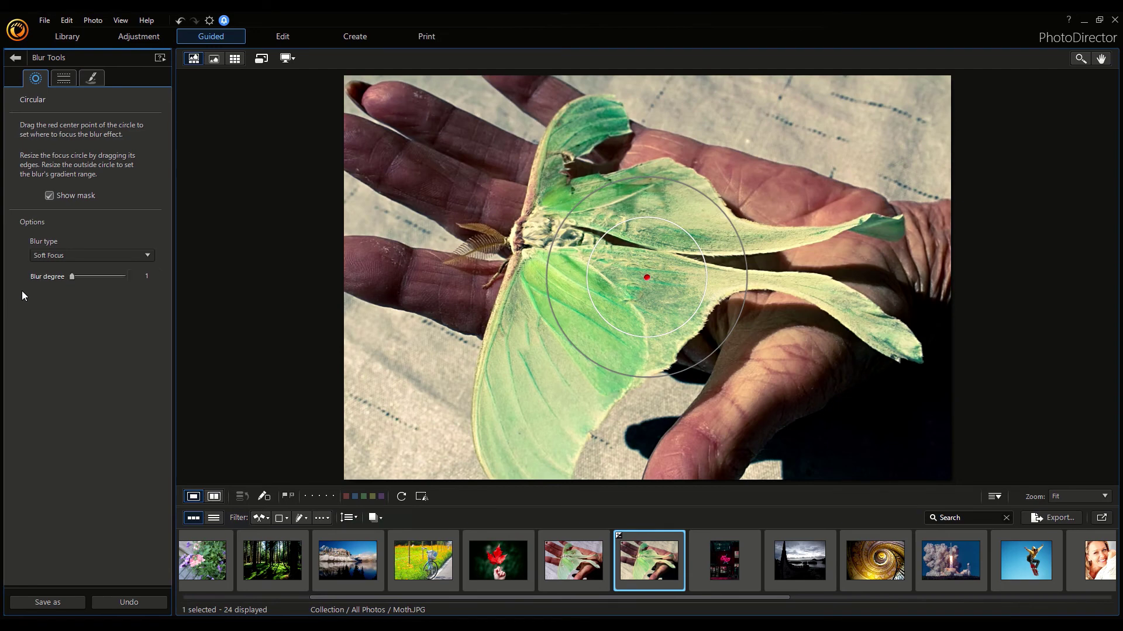
key("ctrl+z")
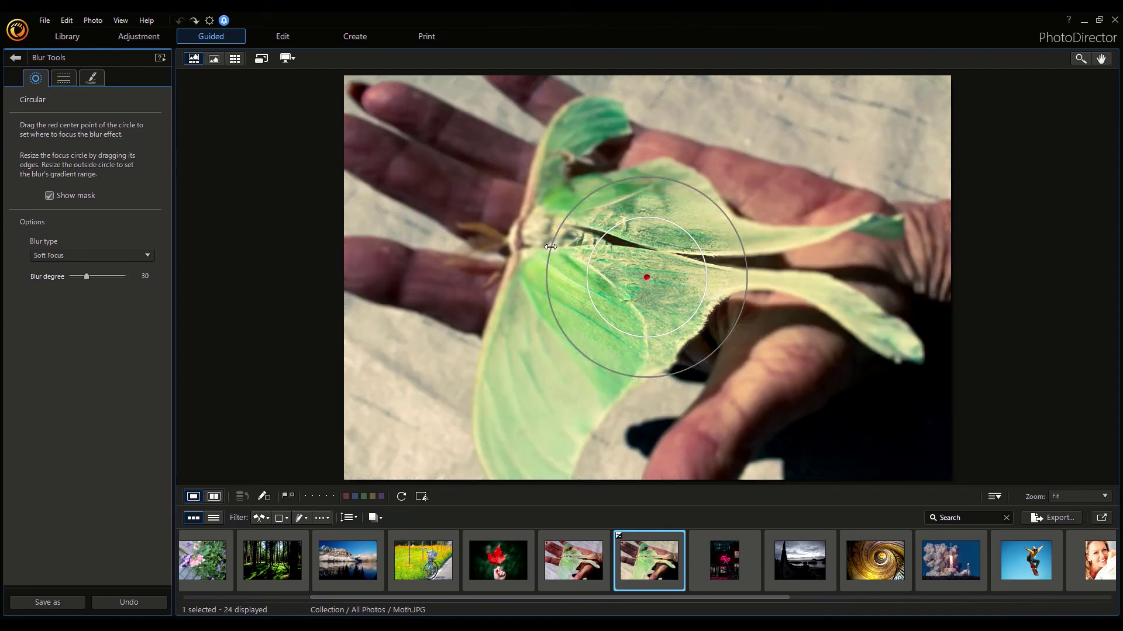
left_click_drag(550, 246, 437, 255)
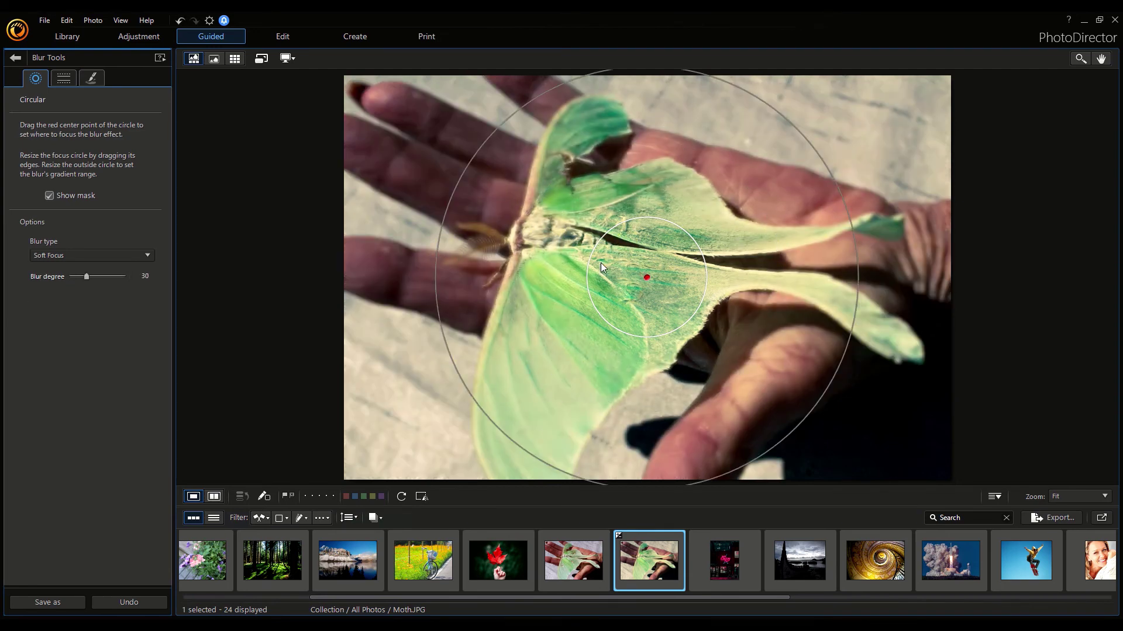
left_click_drag(586, 269, 433, 302)
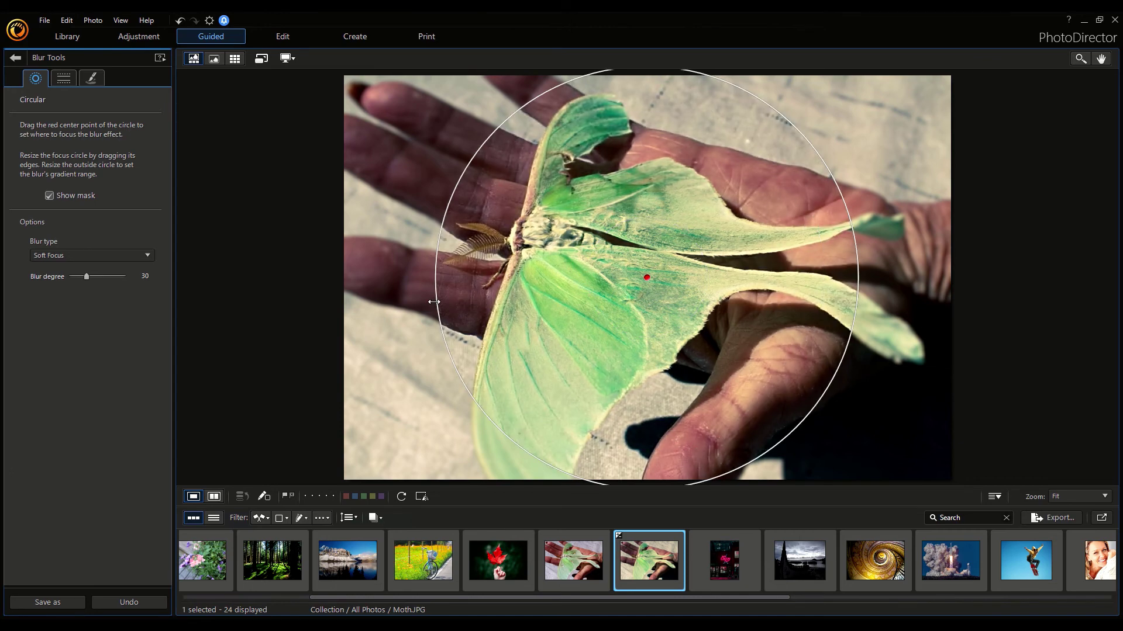
left_click(15, 57)
Try a magenta-green and a blue-yellow Glitch Effect template on the photo, undo each, and leave the effect.
left_click(66, 258)
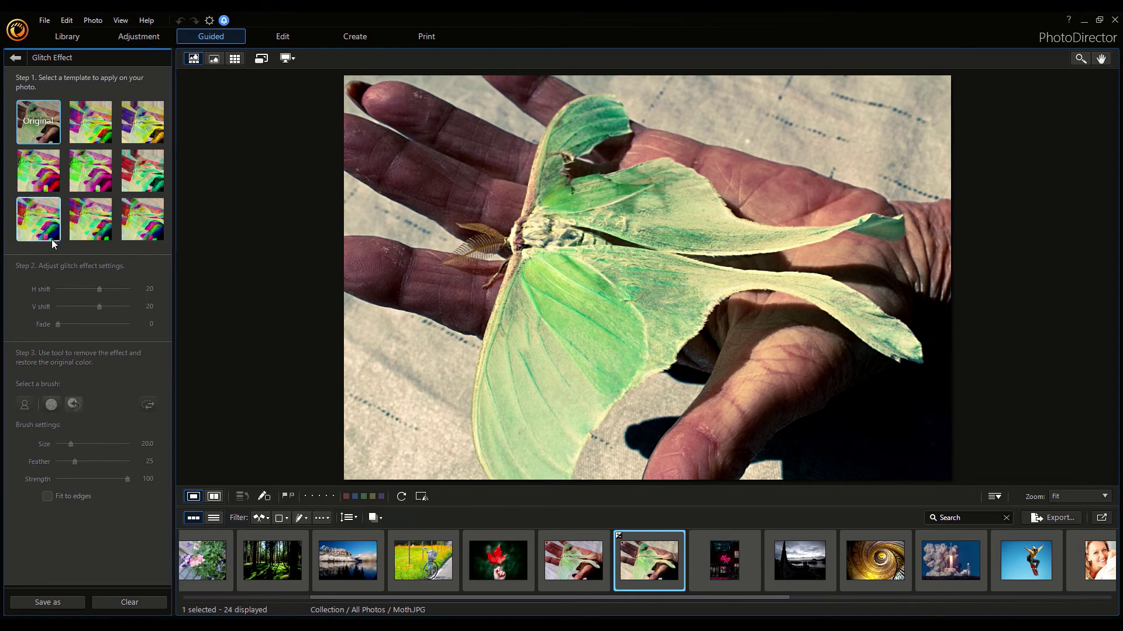
left_click(54, 184)
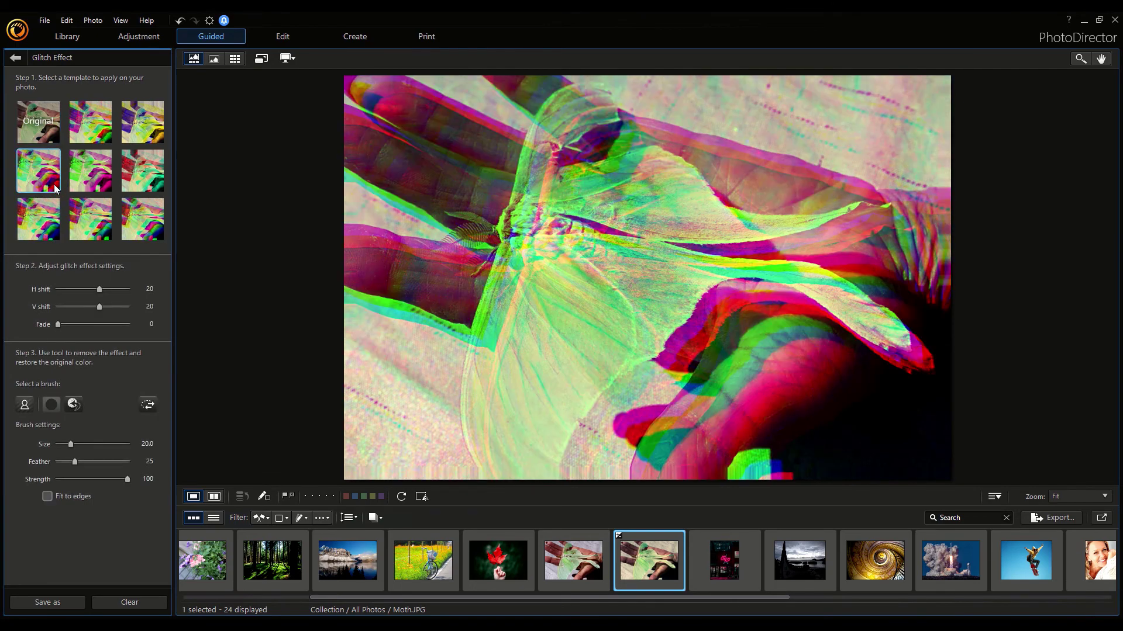
key("ctrl+z")
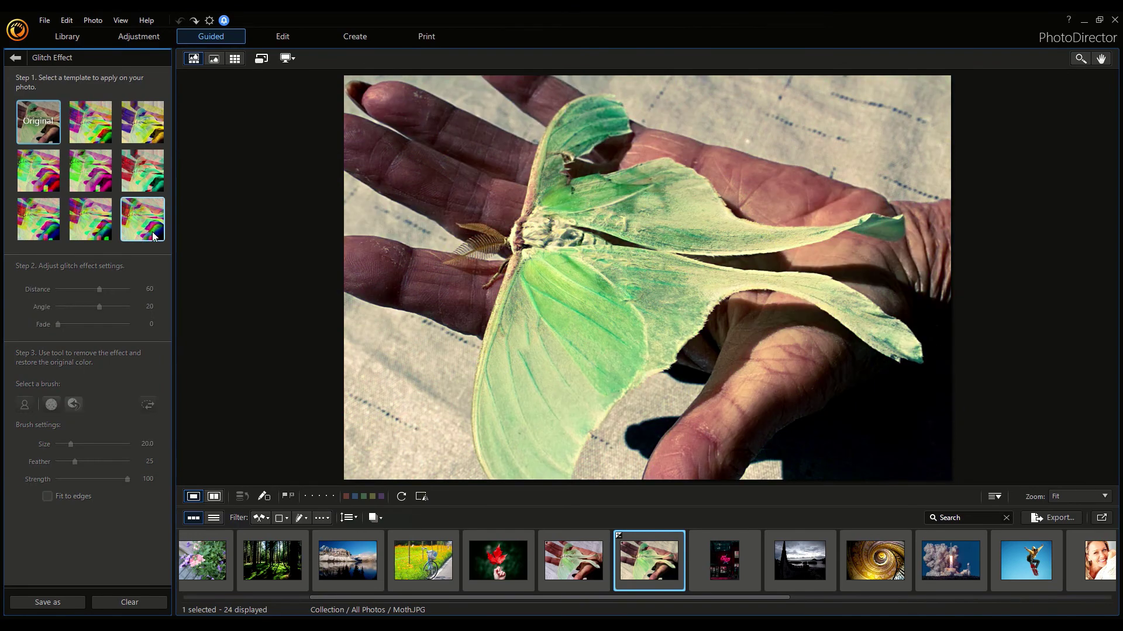
left_click(156, 139)
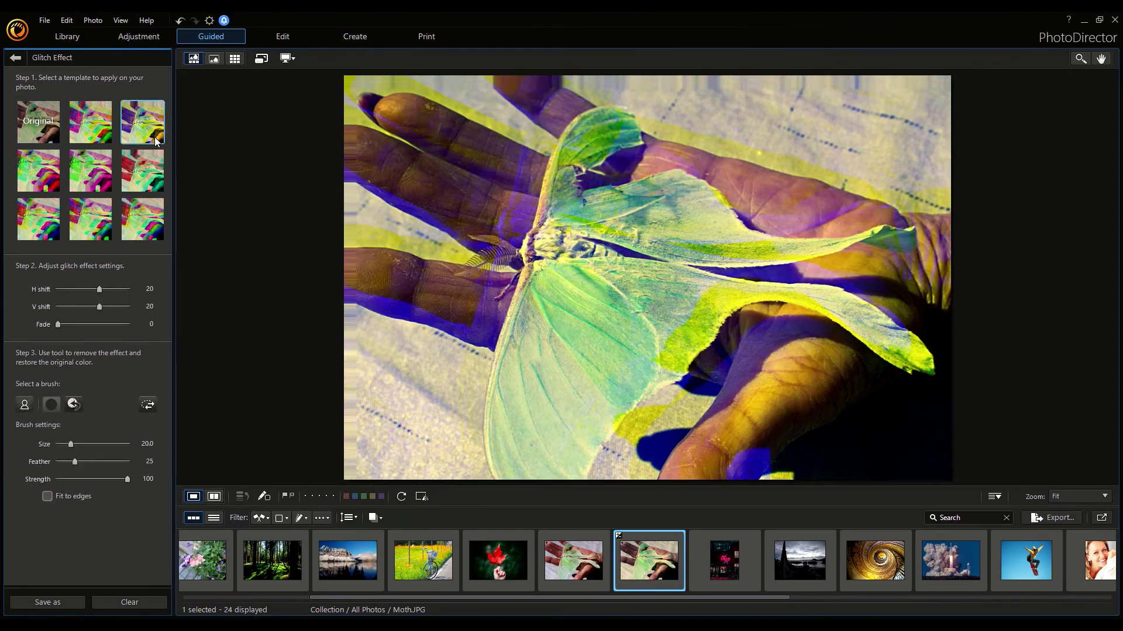
key("ctrl+z")
left_click(20, 59)
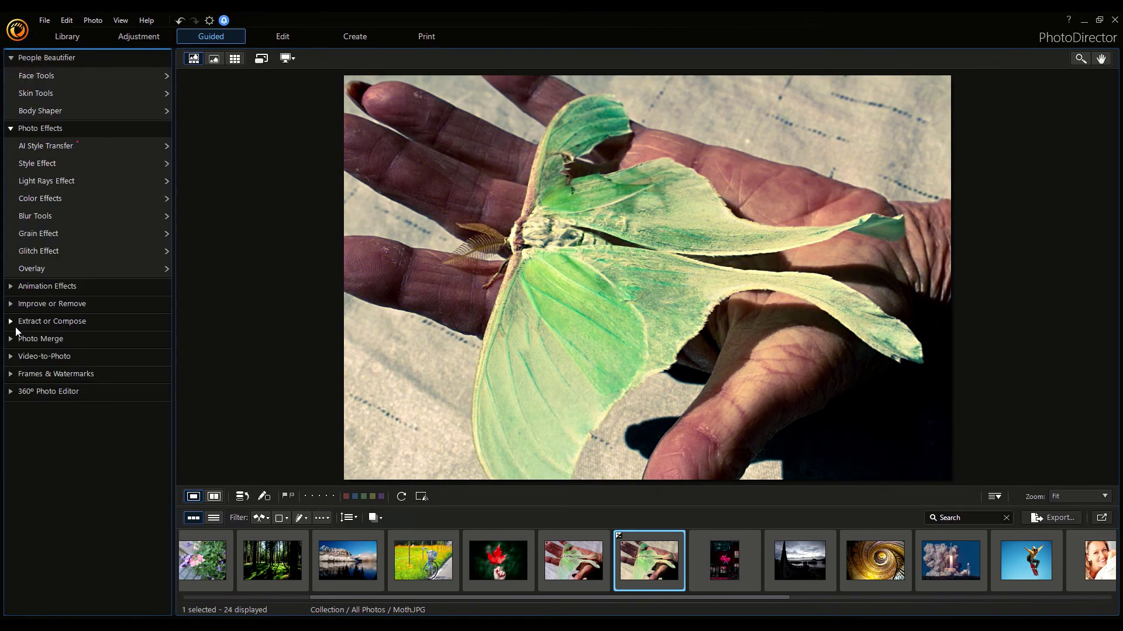
Apply single source light rays with Intensity 11, Length 8, Threshold 55, Softness 4 and Hue 33, resetting Saturation to 0.
left_click(57, 182)
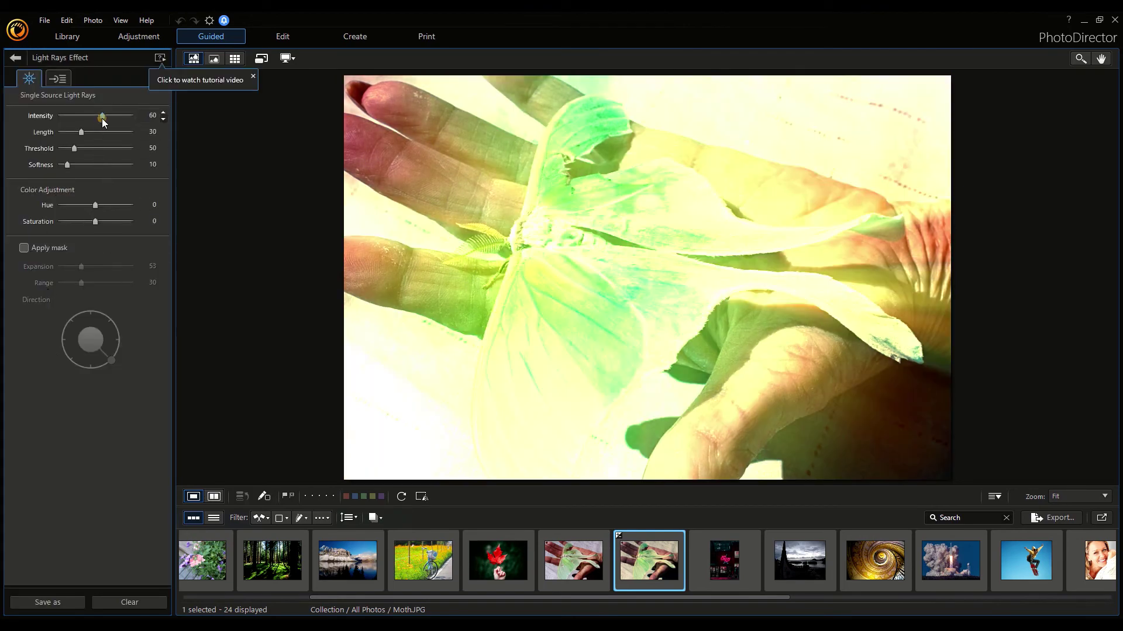
left_click_drag(102, 115, 66, 139)
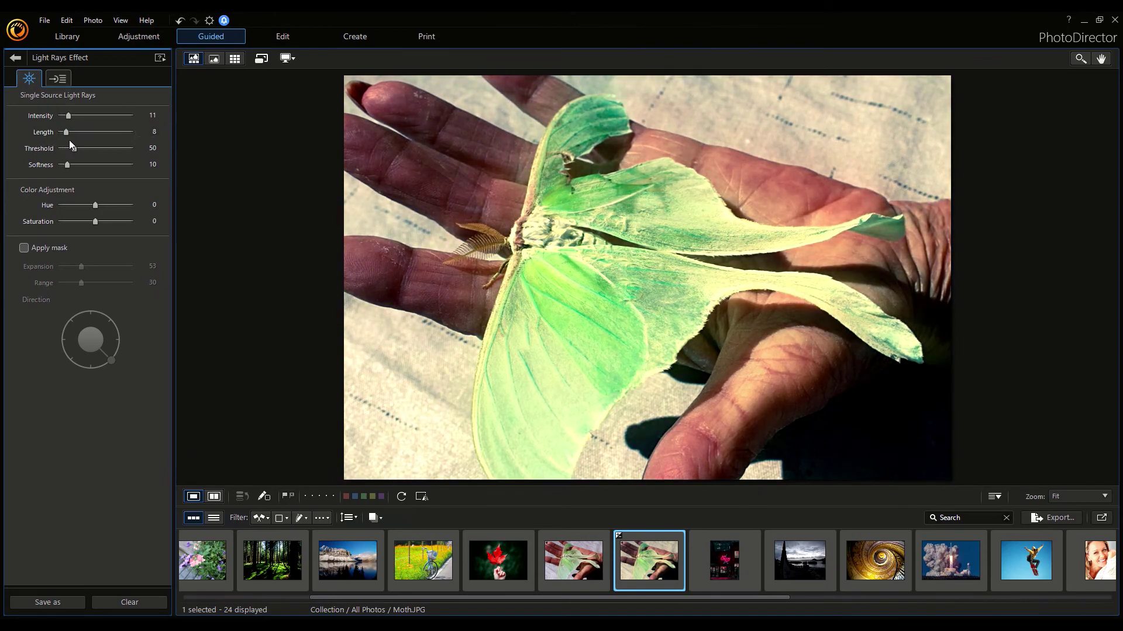
left_click_drag(97, 205, 77, 221)
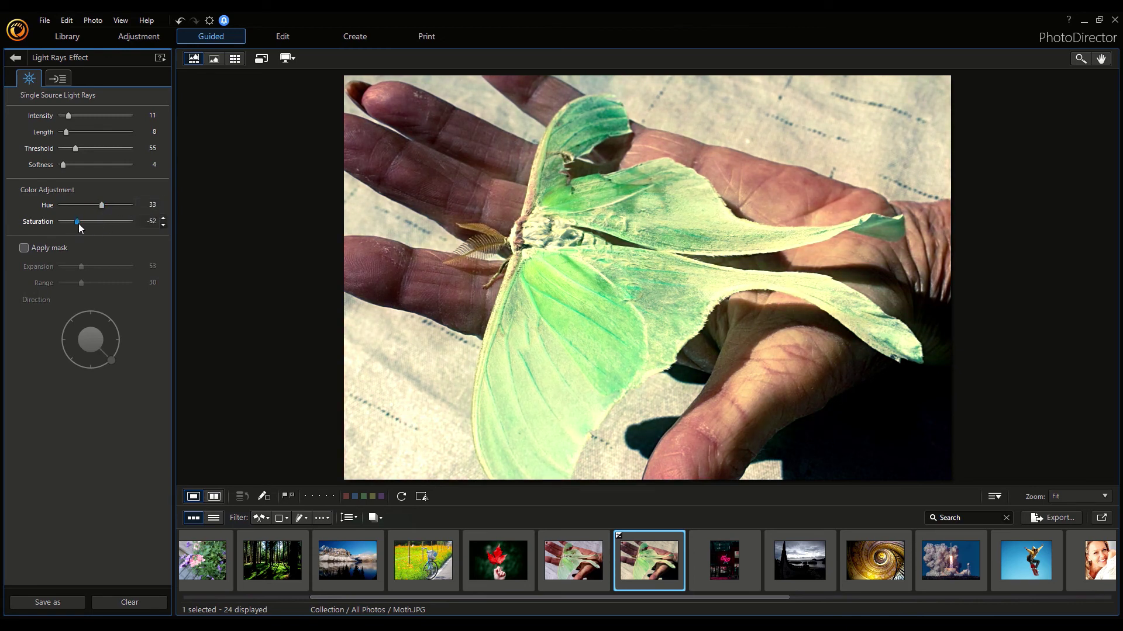
double_click(78, 222)
left_click(52, 81)
left_click(33, 81)
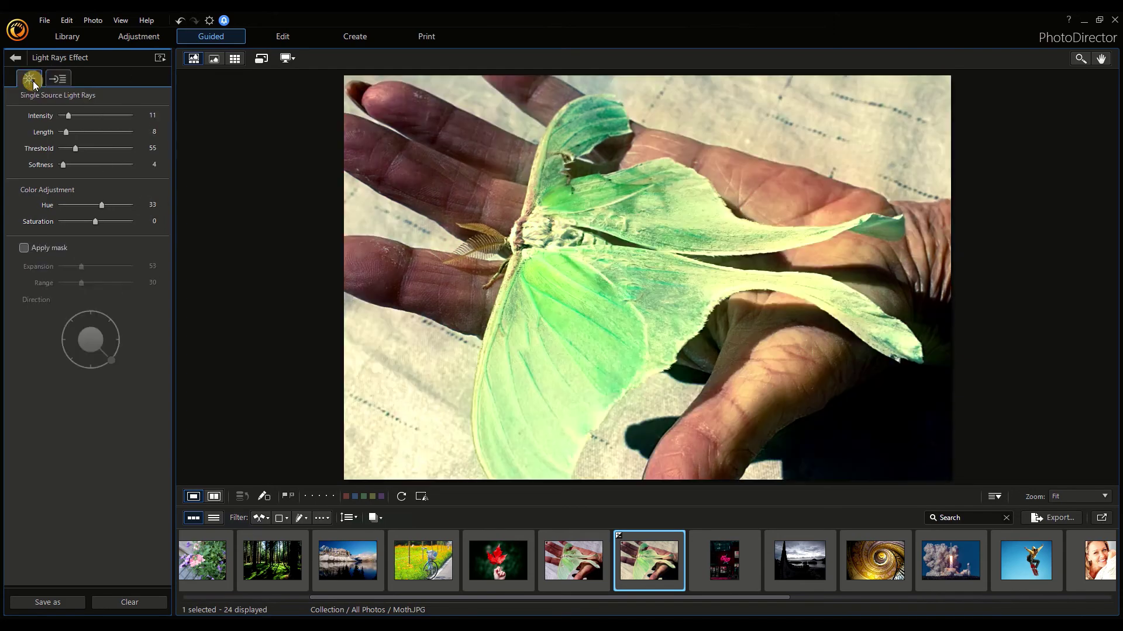
Switch to directional light rays, try the direction control, and set the Intensity to 15.
left_click(59, 80)
left_click_drag(108, 259, 111, 307)
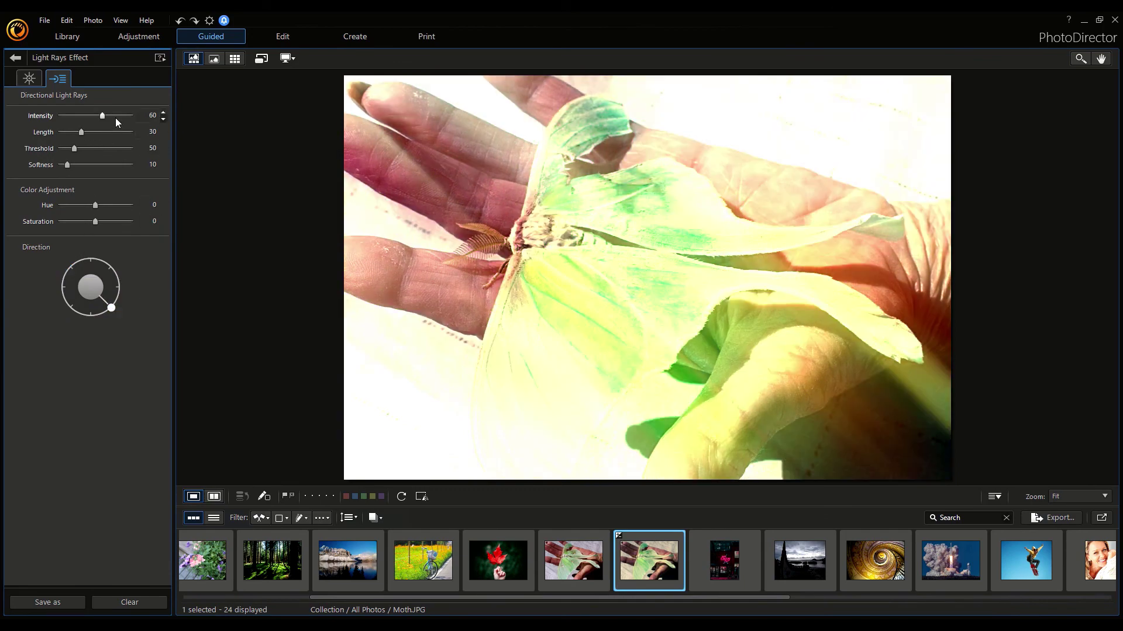
left_click_drag(100, 114, 67, 121)
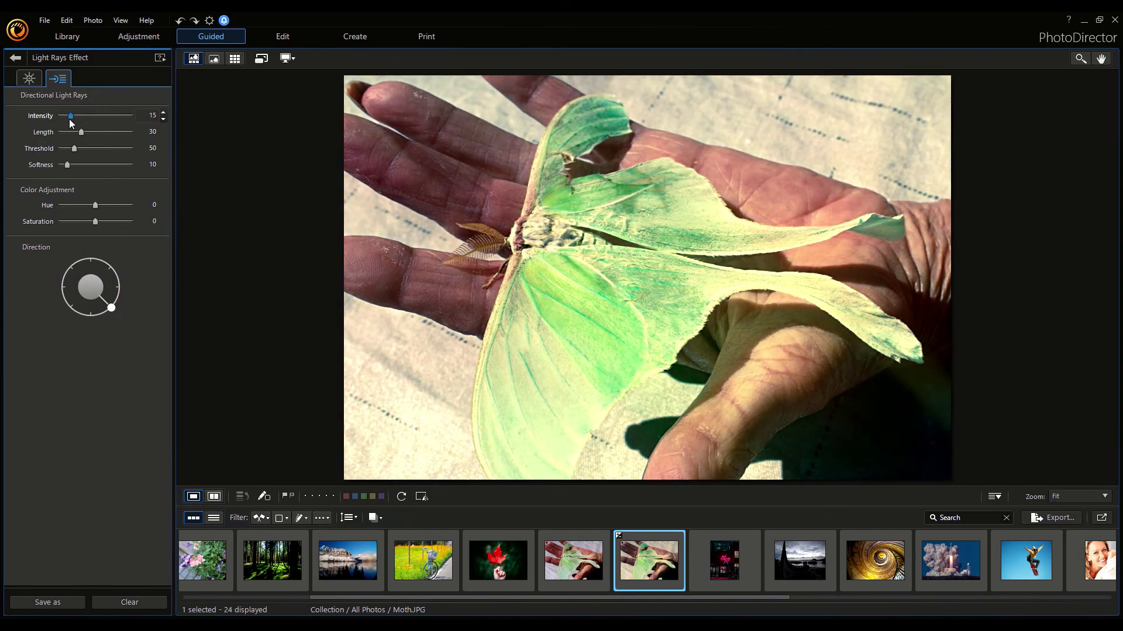
Switch back to single source light rays and leave the Light Rays Effect without saving the changes.
left_click(29, 78)
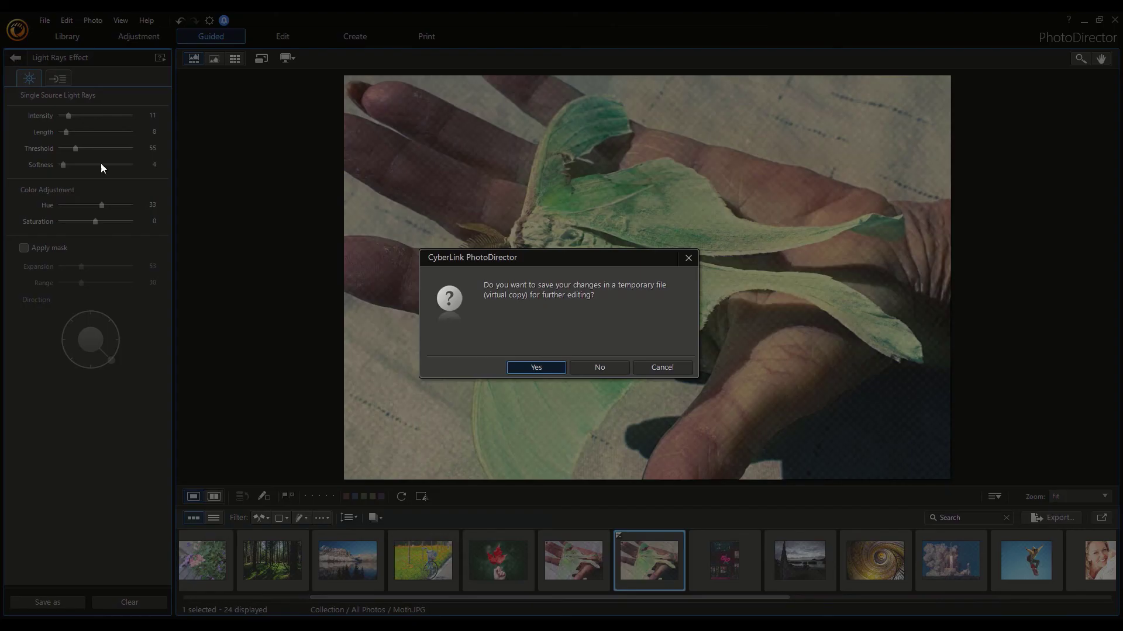
left_click(595, 371)
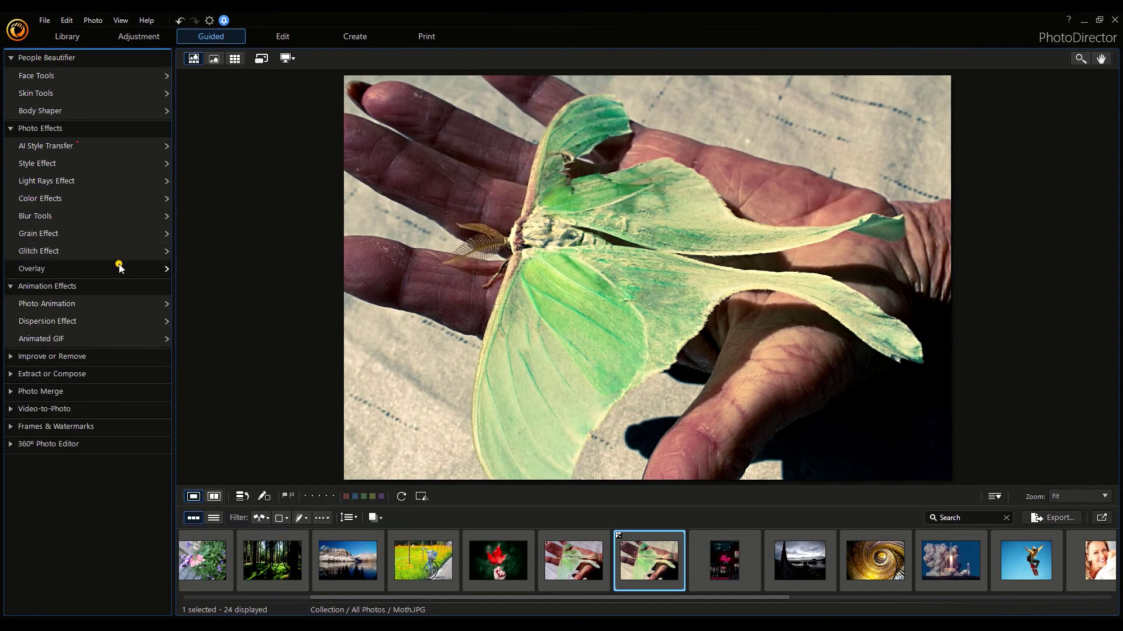
Try the magenta-blue light leak Overlay template on the photo, and replace it with the neighbouring red-and-teal template.
left_click(118, 264)
left_click(52, 230)
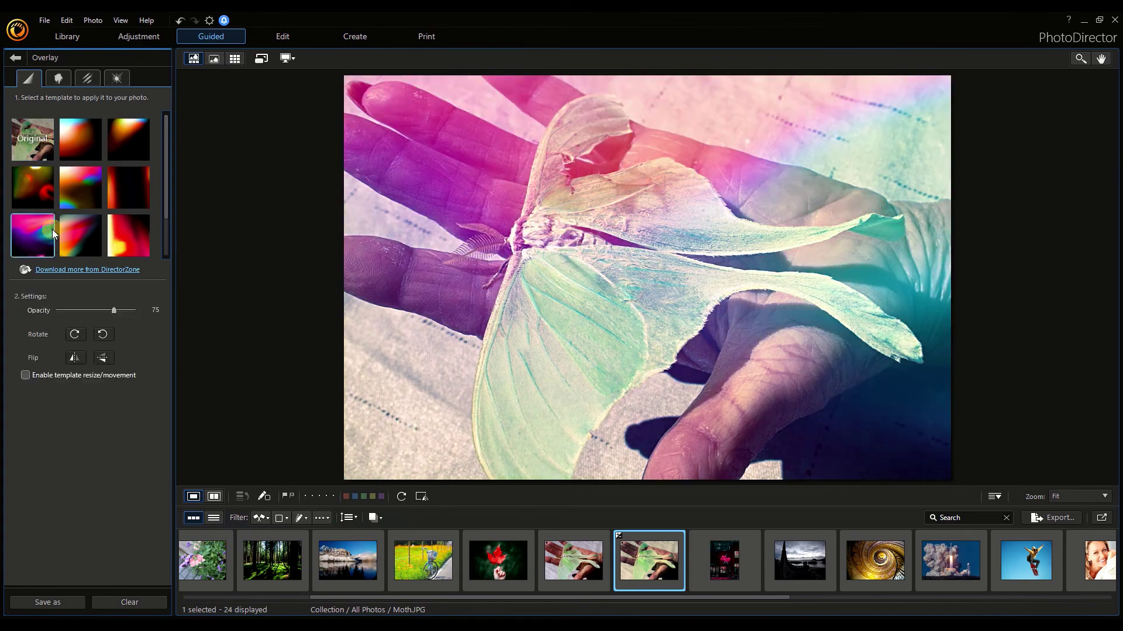
left_click(77, 235)
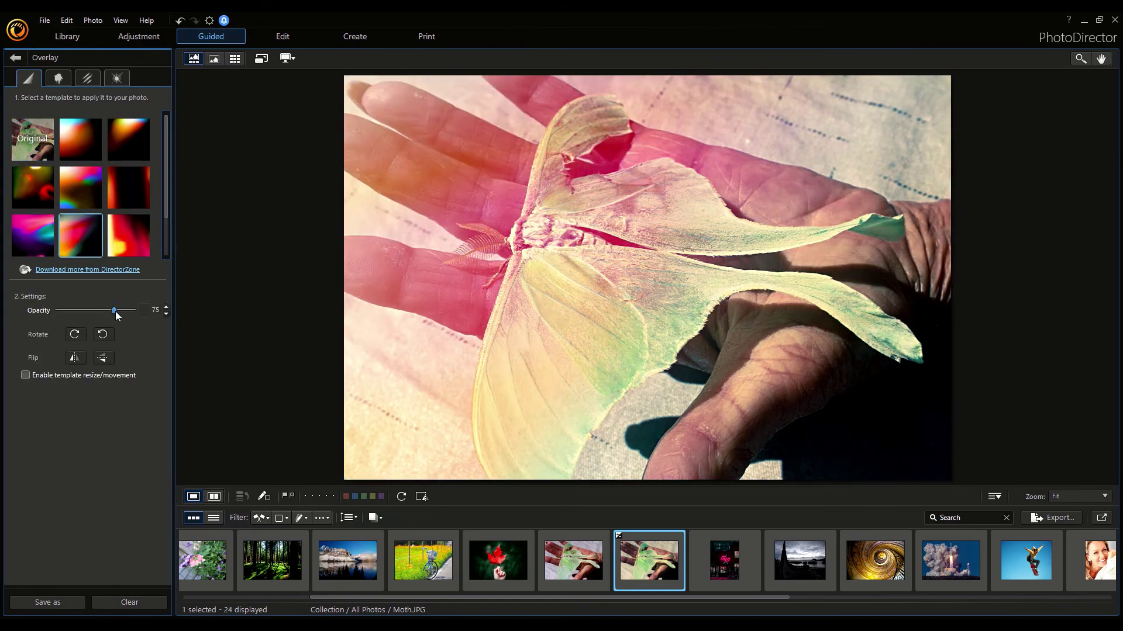
Set the overlay's Opacity to 59 and leave the effect, saving the changes as a virtual copy.
mouse_move(114, 310)
left_mouse_down()
mouse_move(94, 316)
mouse_move(103, 314)
left_mouse_up()
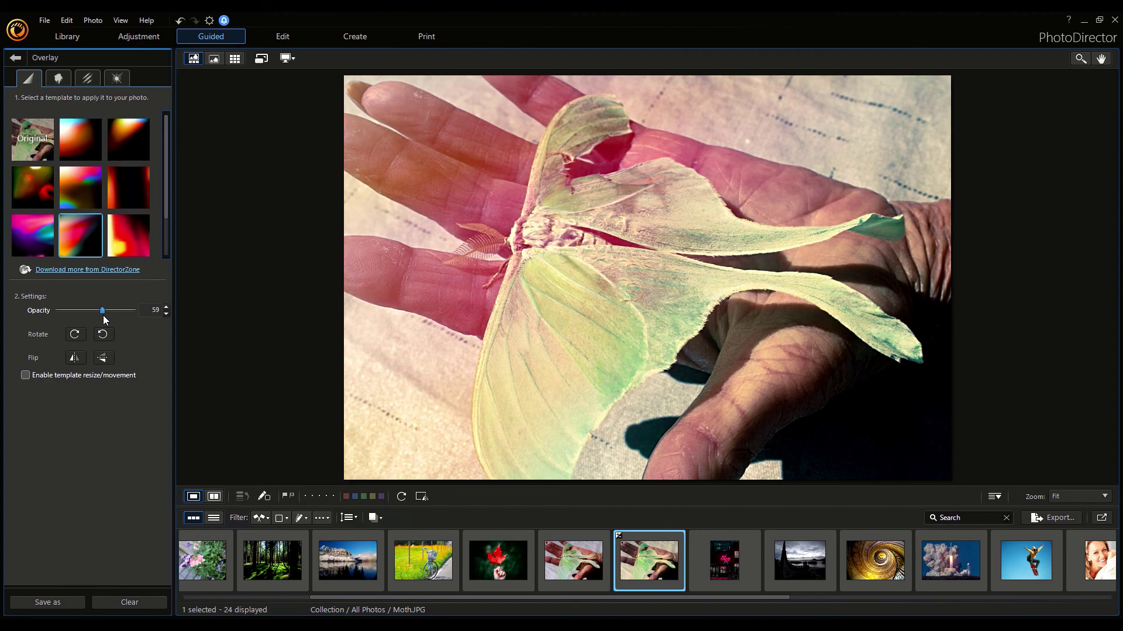
left_click(16, 59)
left_click(540, 366)
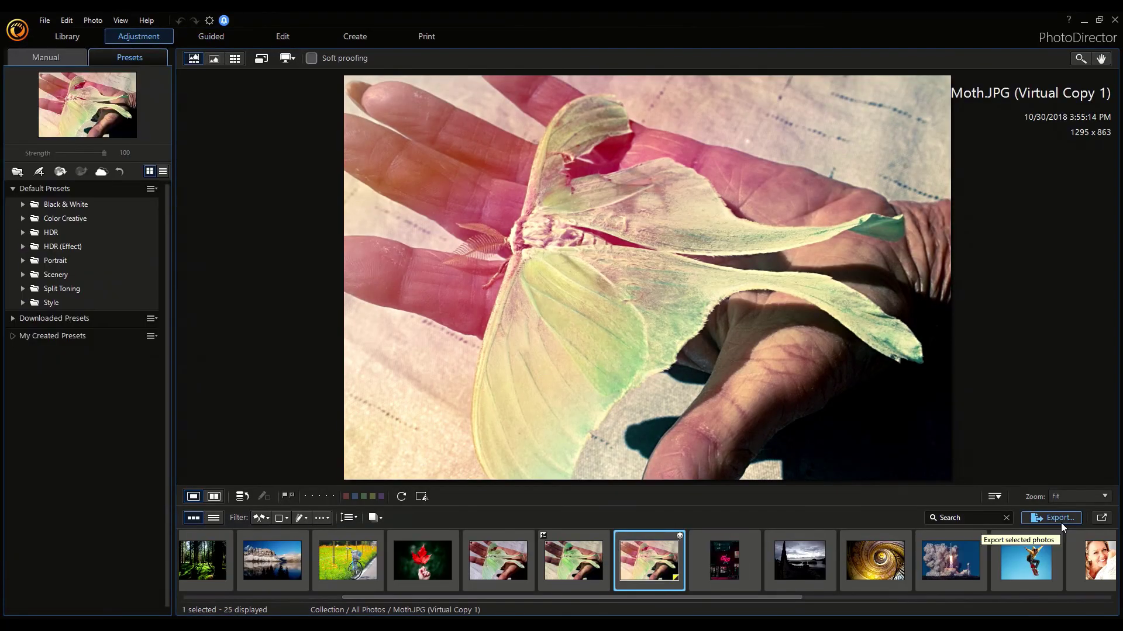
Export the moth virtual copy to the Pictures folder as a JPEG named "-Vibrant" at its original resolution.
left_click(1060, 523)
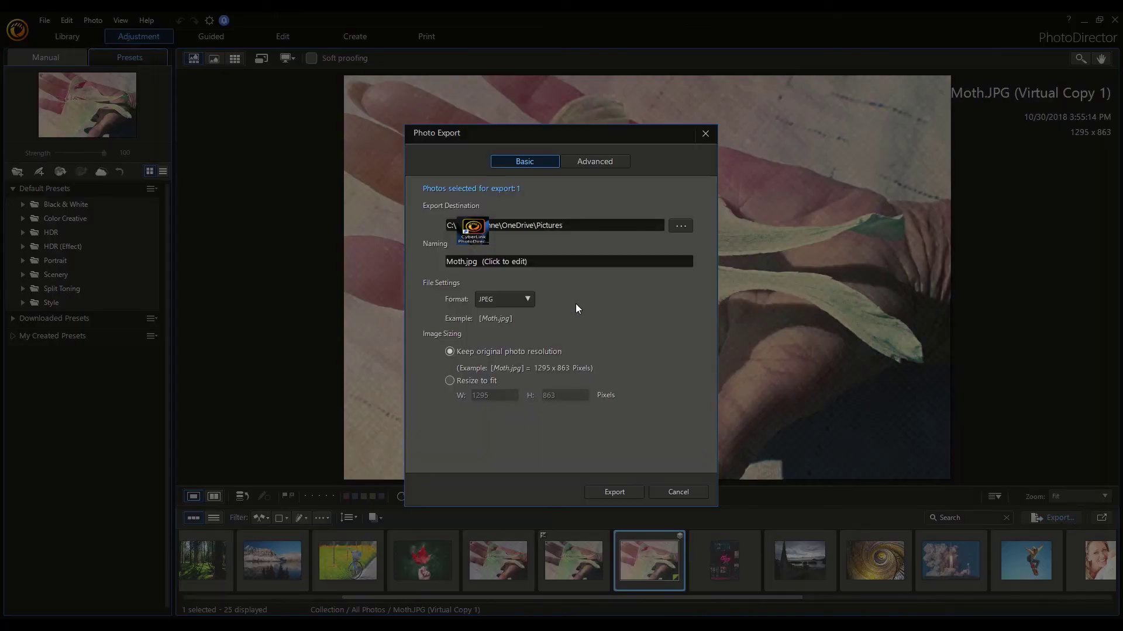
left_click(569, 261)
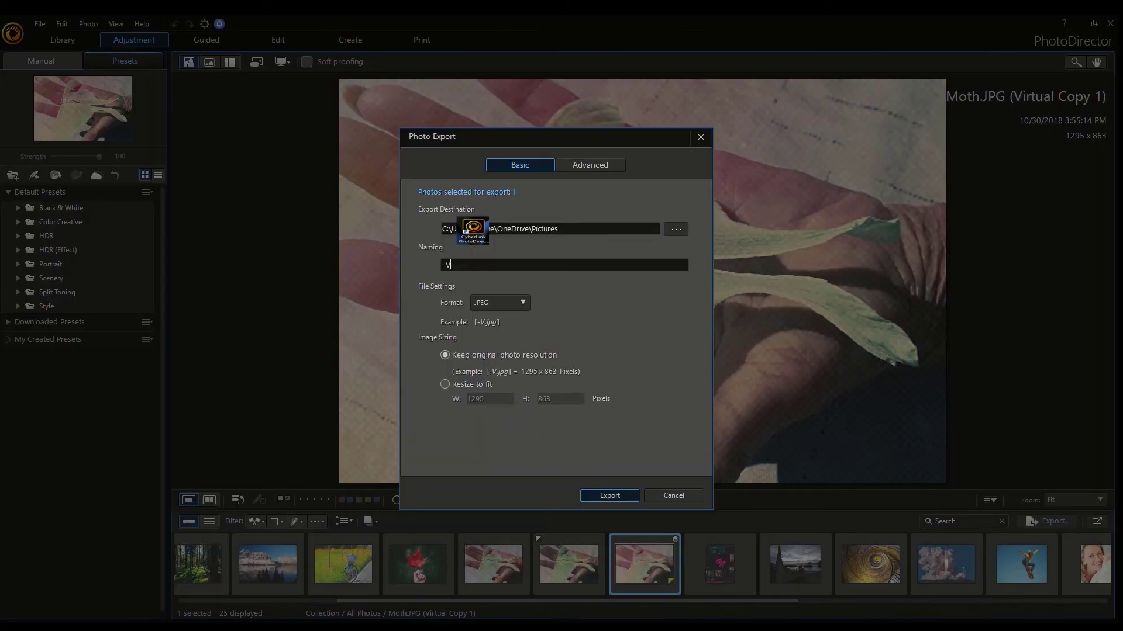
type("-Vibrant")
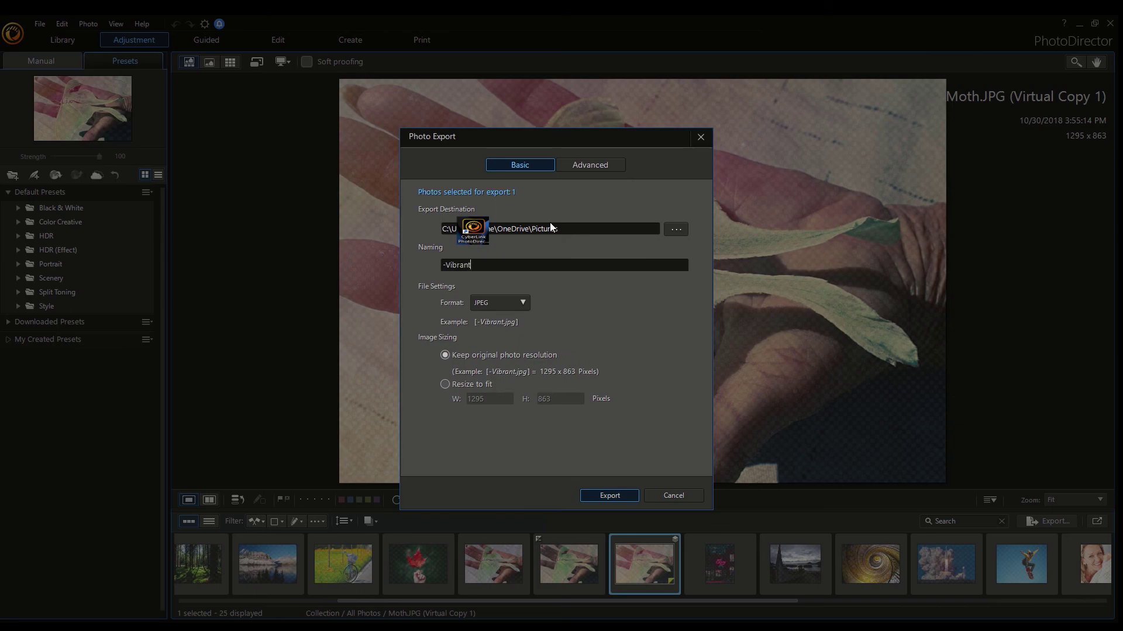
left_click(599, 497)
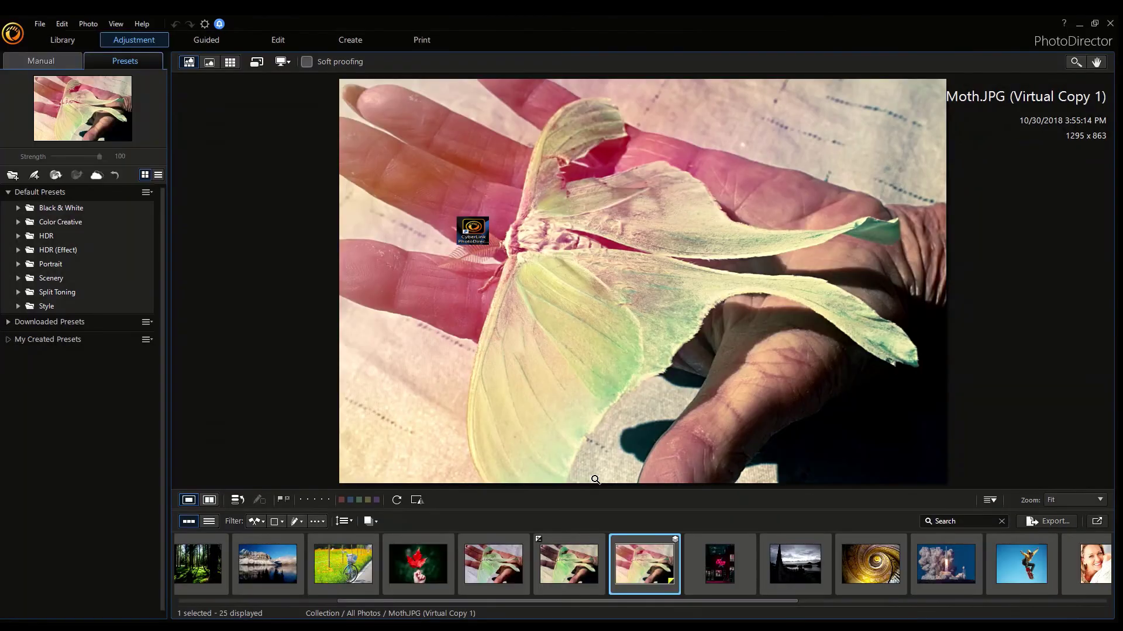